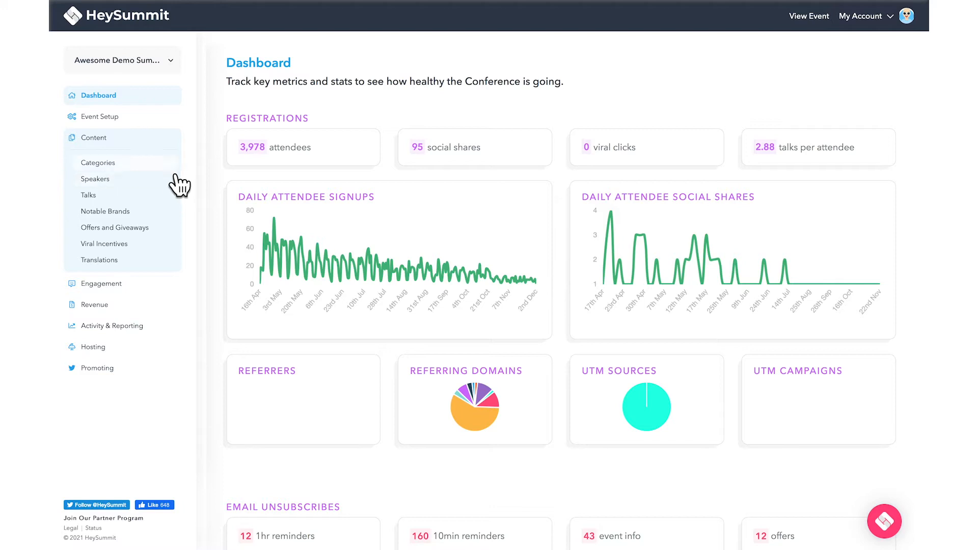
Open the event's Talks list from Event Setup > Content
click(168, 122)
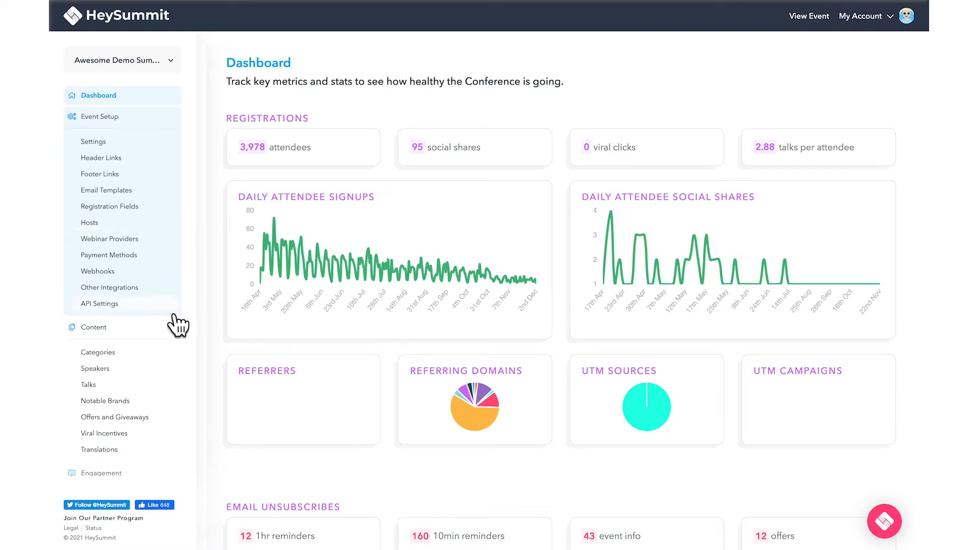
click(164, 386)
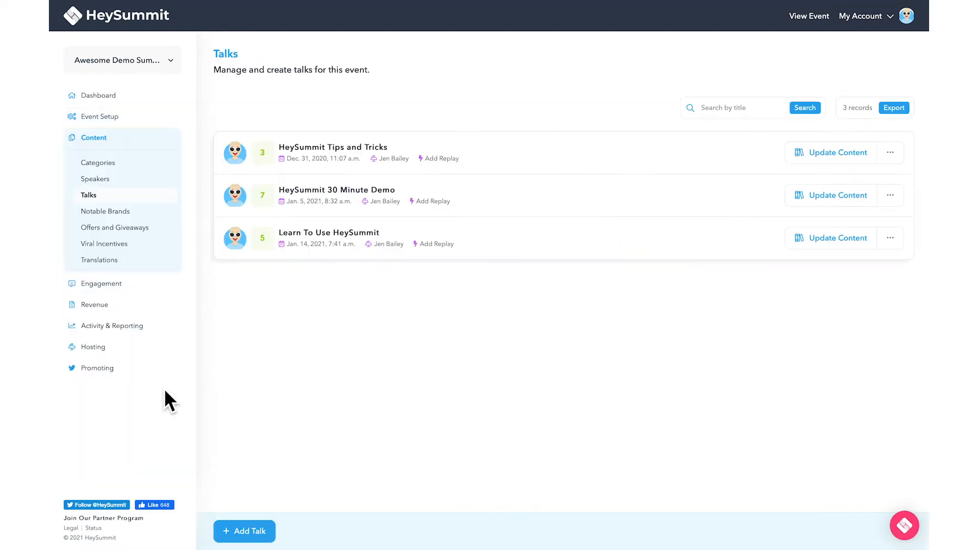
Start a new talk titled 'Learning to add talks' and assign the first listed speaker
click(253, 532)
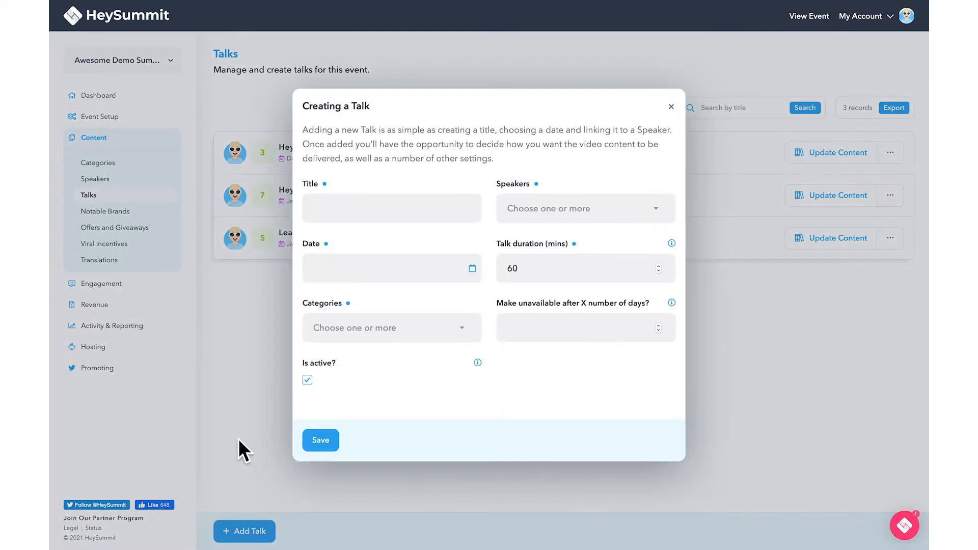
click(333, 218)
text(Learning to add talks)
click(539, 222)
click(529, 244)
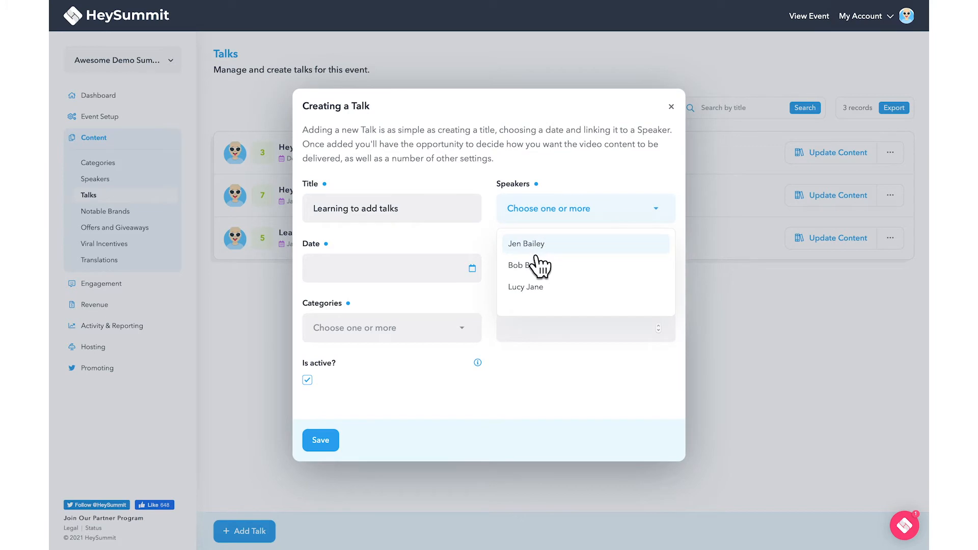
Schedule the talk for 21/01/2021 at 09:00
click(477, 277)
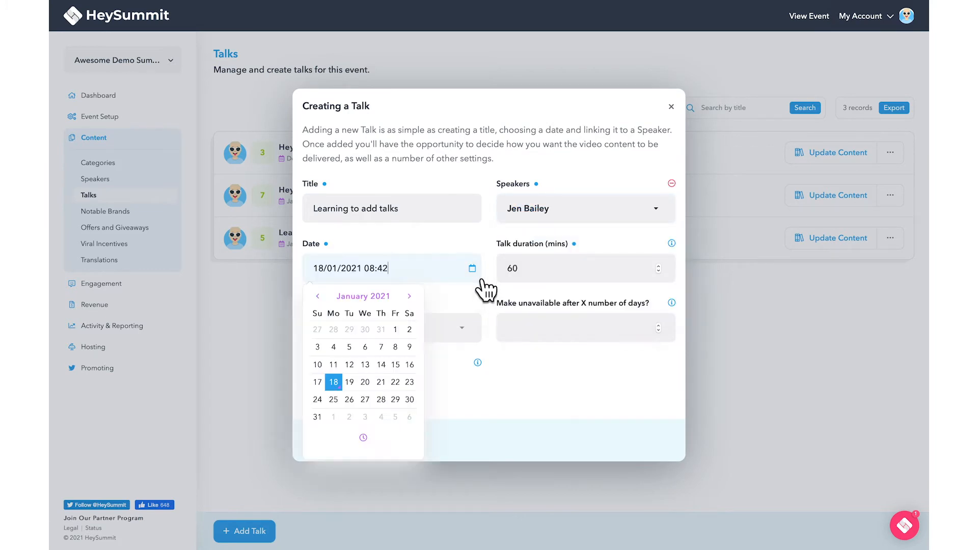
click(383, 384)
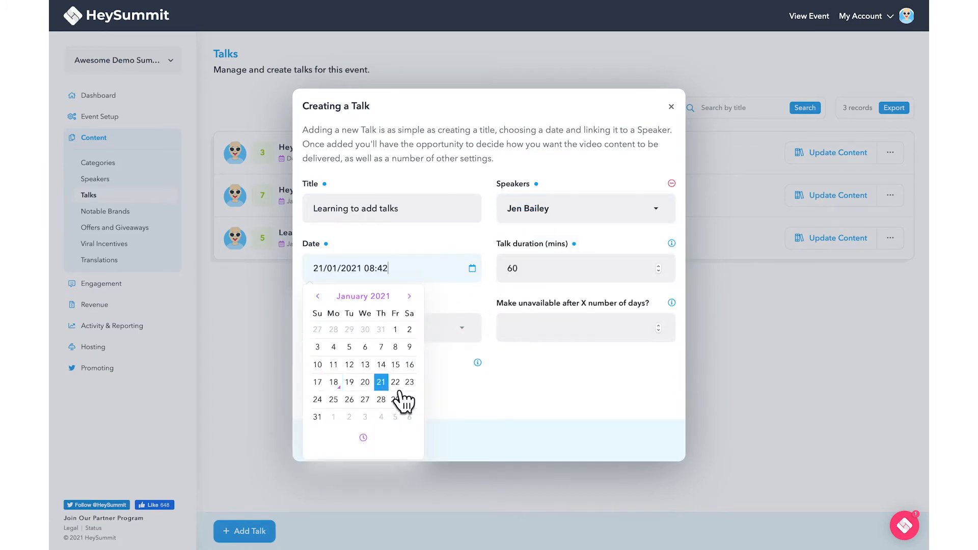
drag(396, 275, 376, 275)
text(9:00)
click(526, 275)
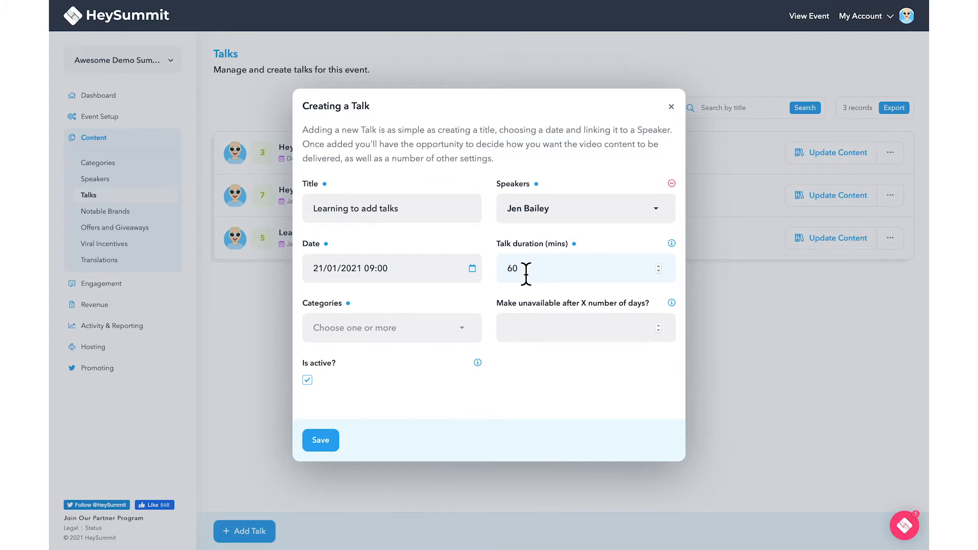
File it under Keys To Success: First Virtual Event, unavailable after 3 days, and save
click(462, 336)
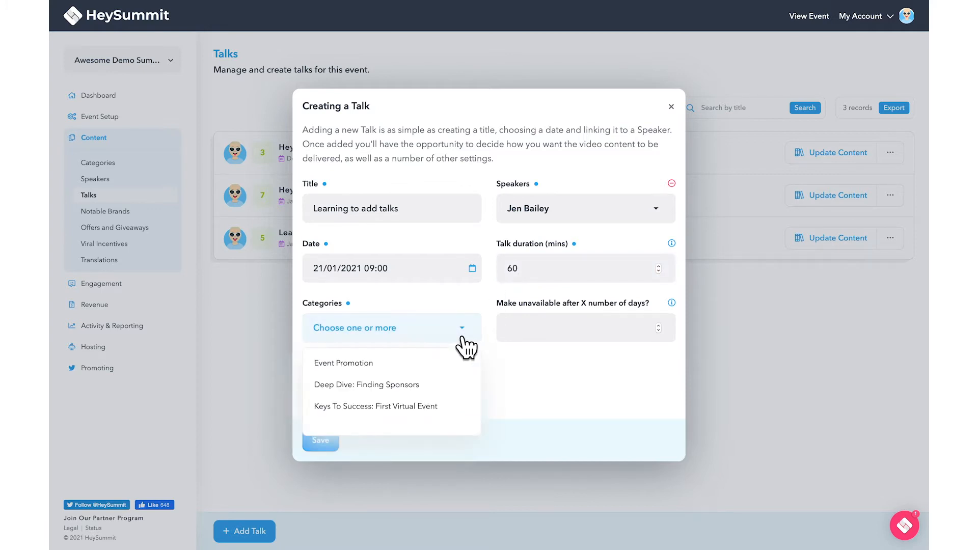
click(461, 420)
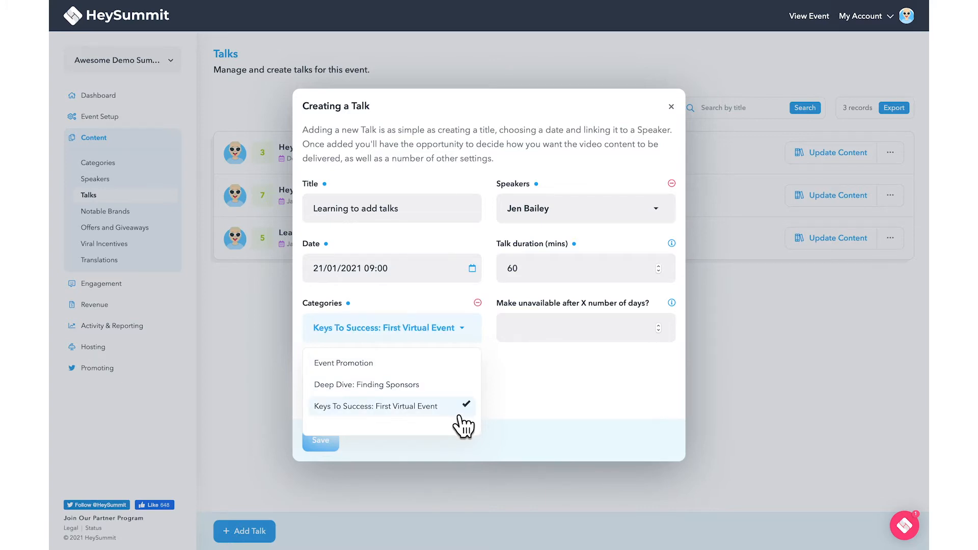
click(535, 335)
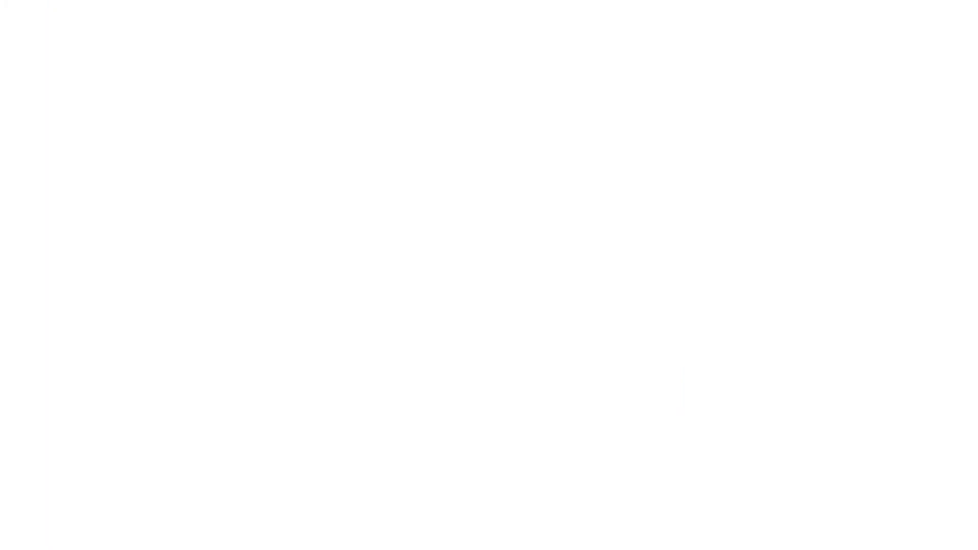
text(3)
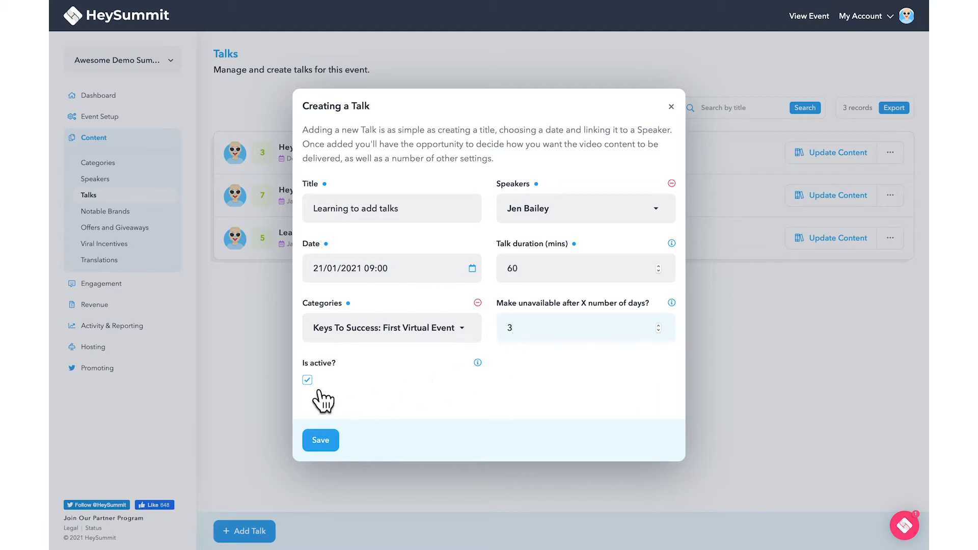
click(336, 449)
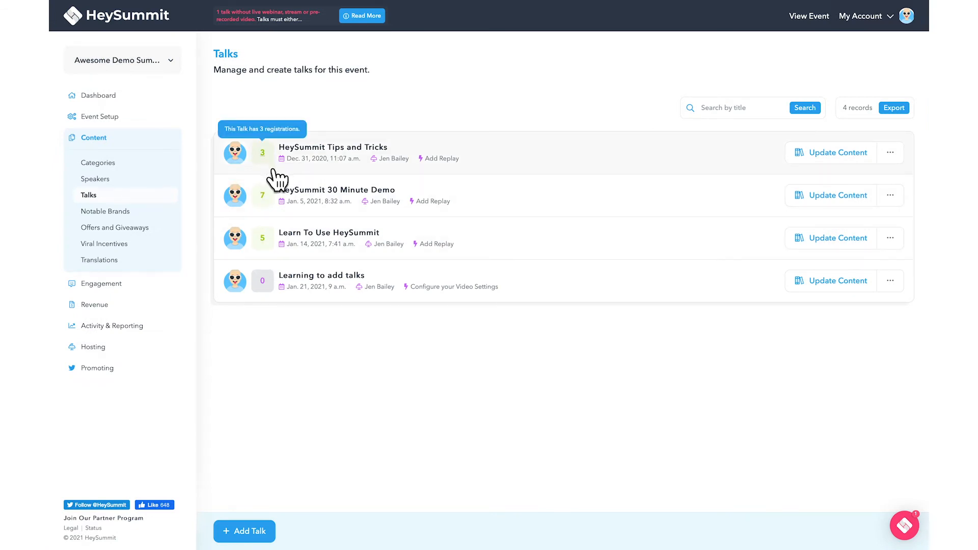
Check the 7 registrations for HeySummit 30 Minute Demo, then return to the Talks list
mouse_move(275, 202)
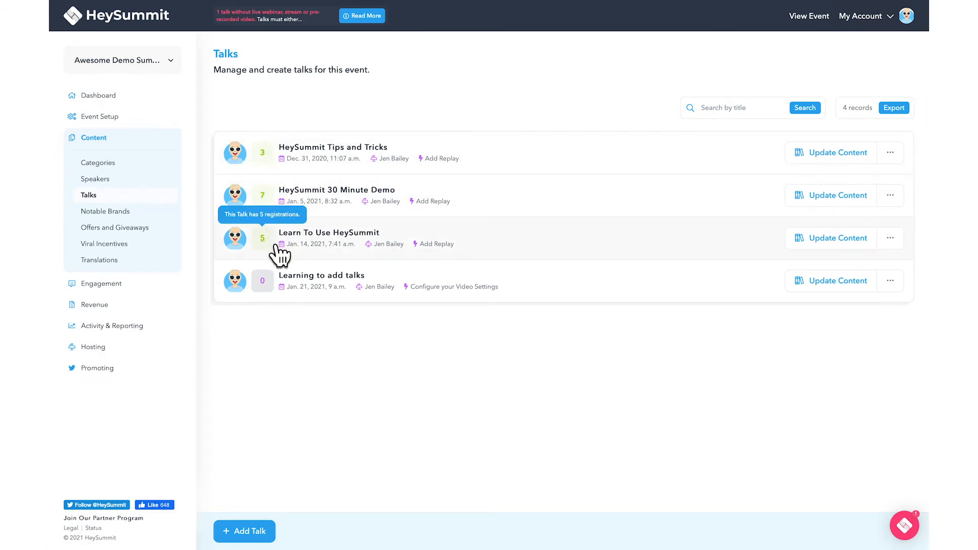
click(269, 201)
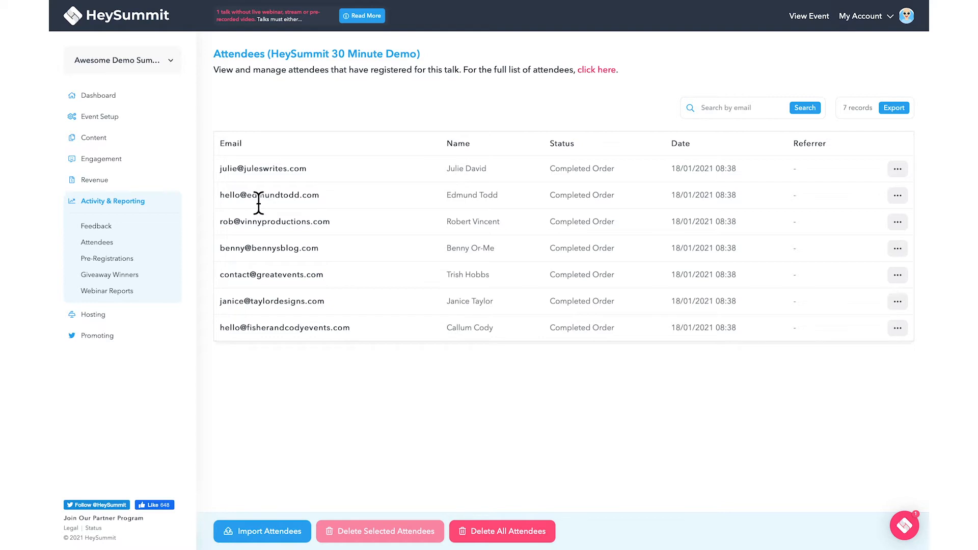
click(147, 143)
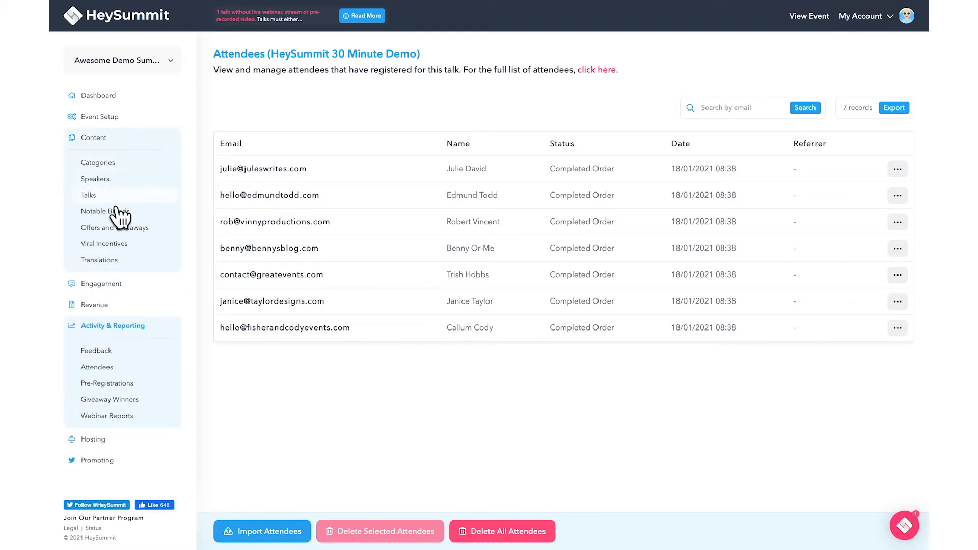
click(109, 200)
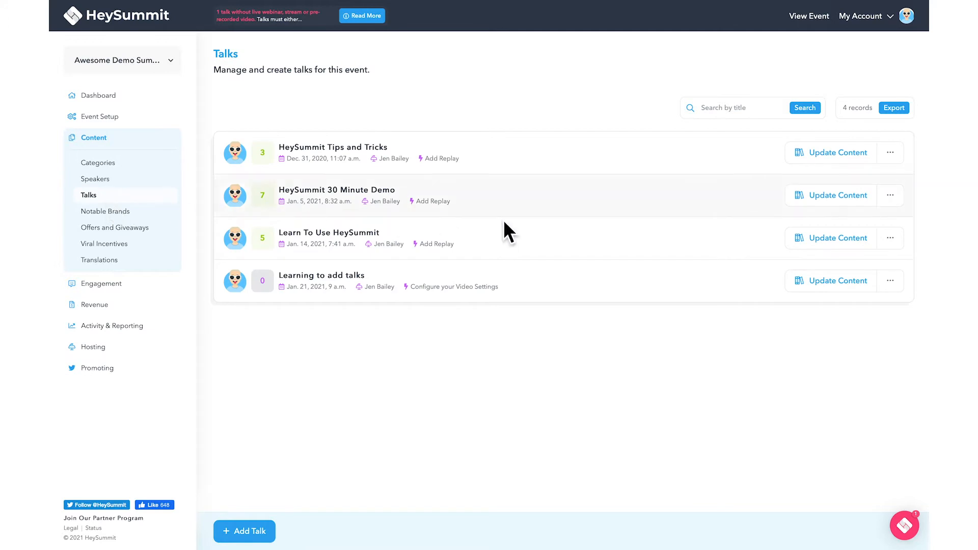
click(890, 280)
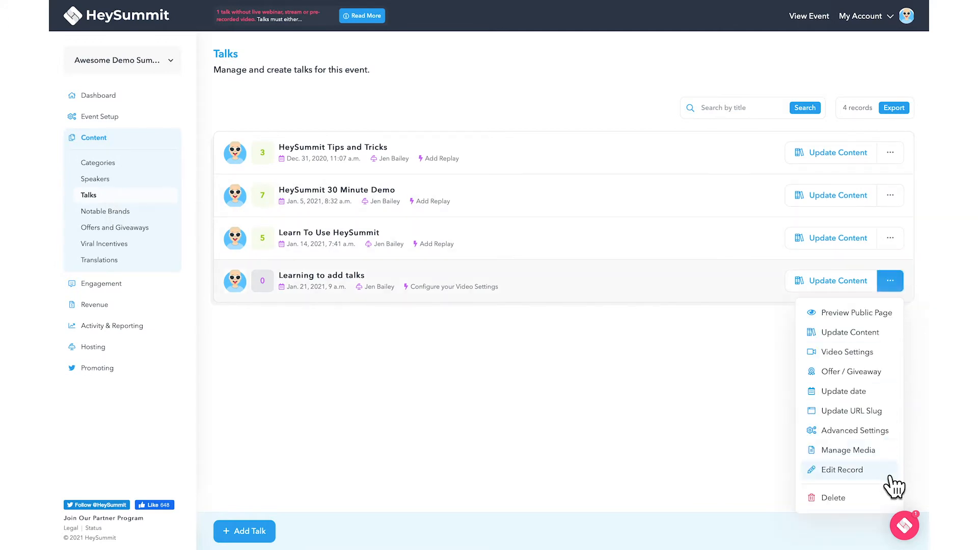
Open and close the talk's record editor and date form without making changes
click(845, 469)
click(688, 144)
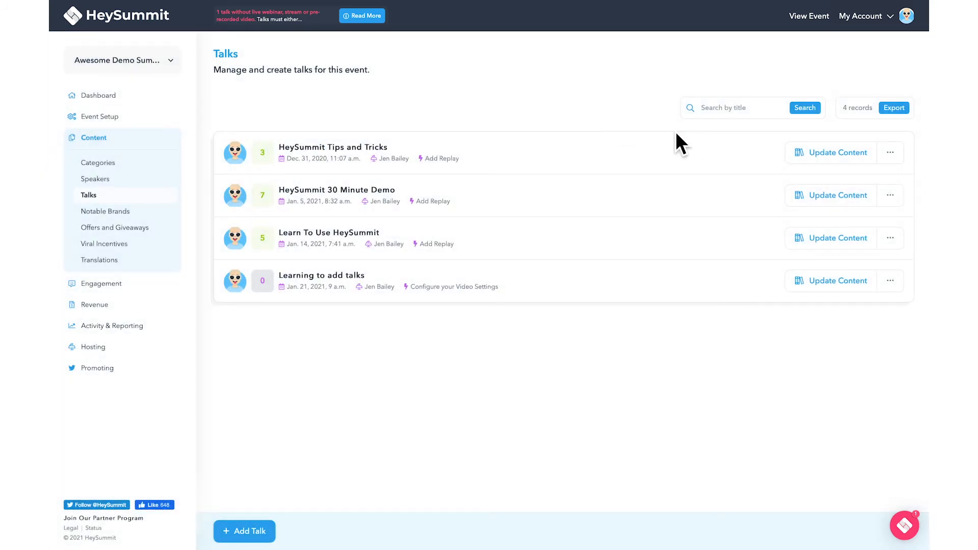
click(900, 288)
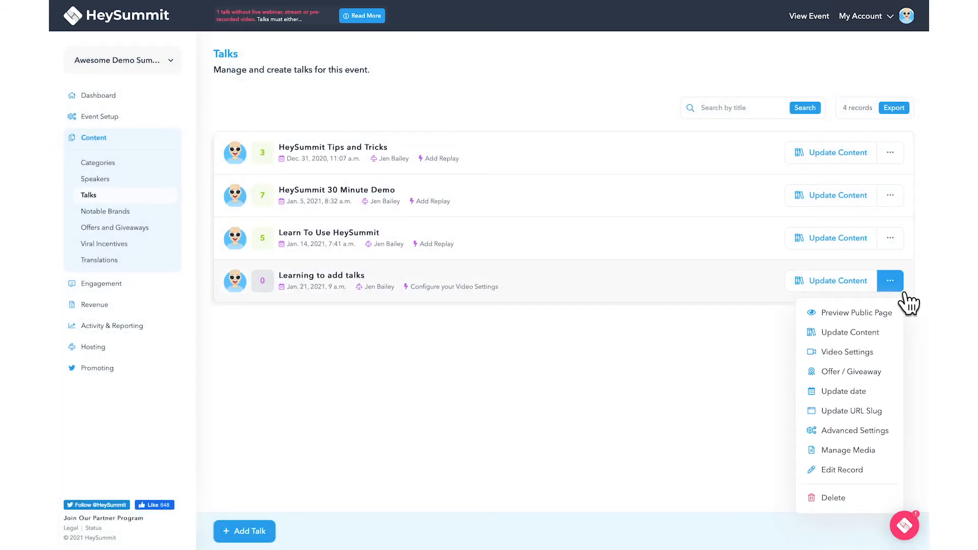
click(866, 391)
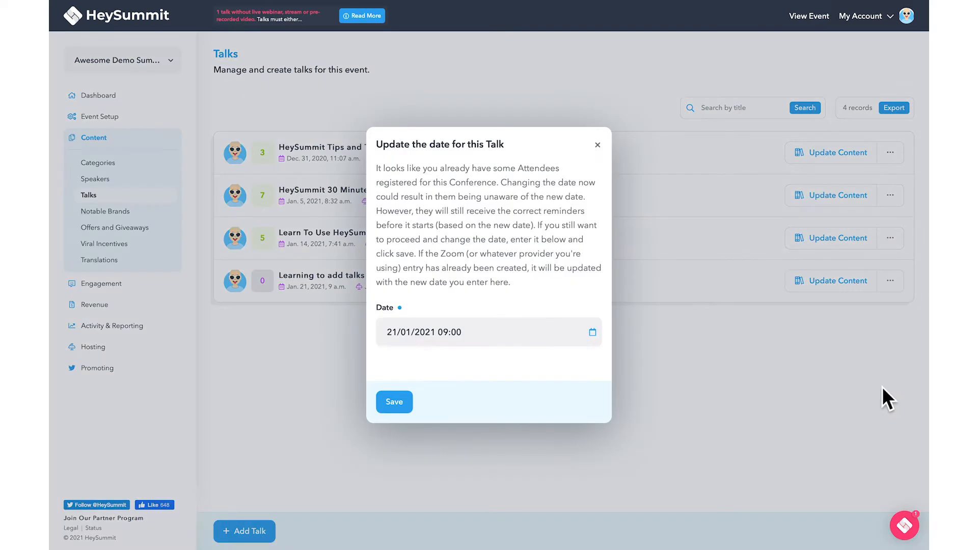
click(598, 146)
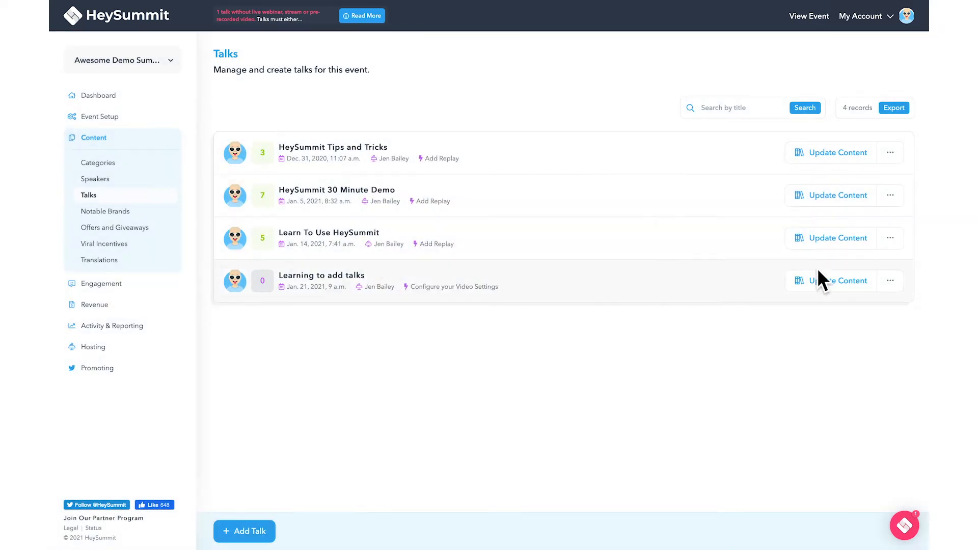
Paste a description about adding talks to a first HeySummit event and save it
click(895, 291)
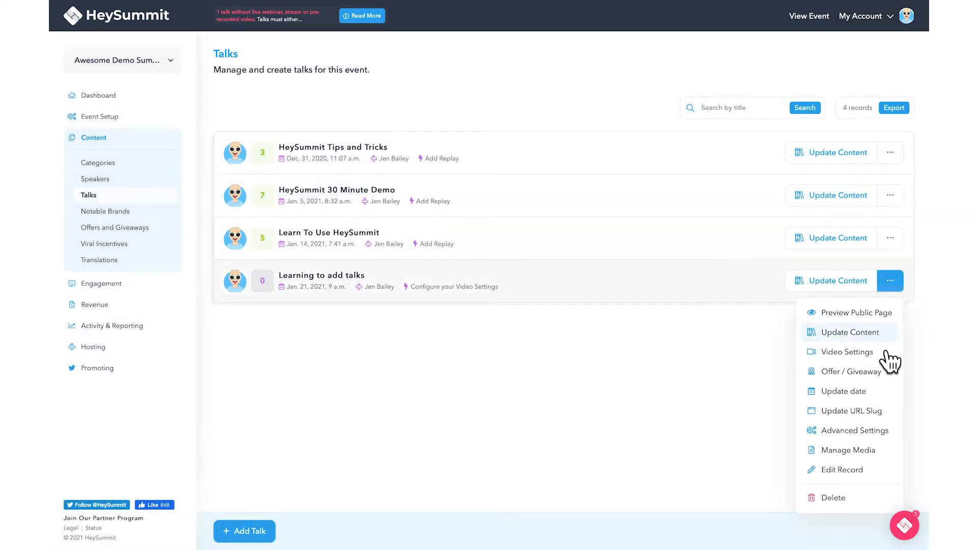
click(889, 333)
click(582, 336)
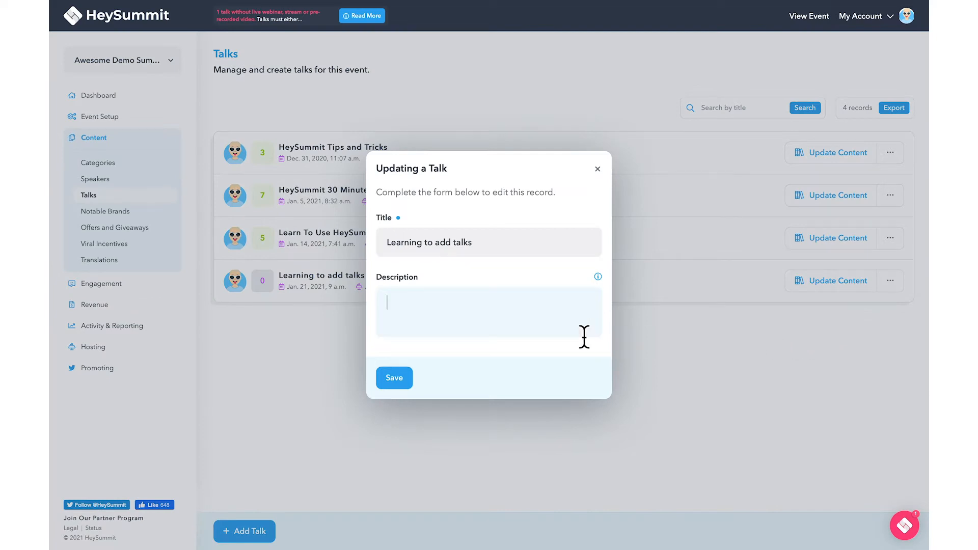
text(HeySummit makes it easy to plan, prepare and promote online events, expos, conferences, courses and more. Learn to add talks to your first HeySummit event in this comprehensive class.)
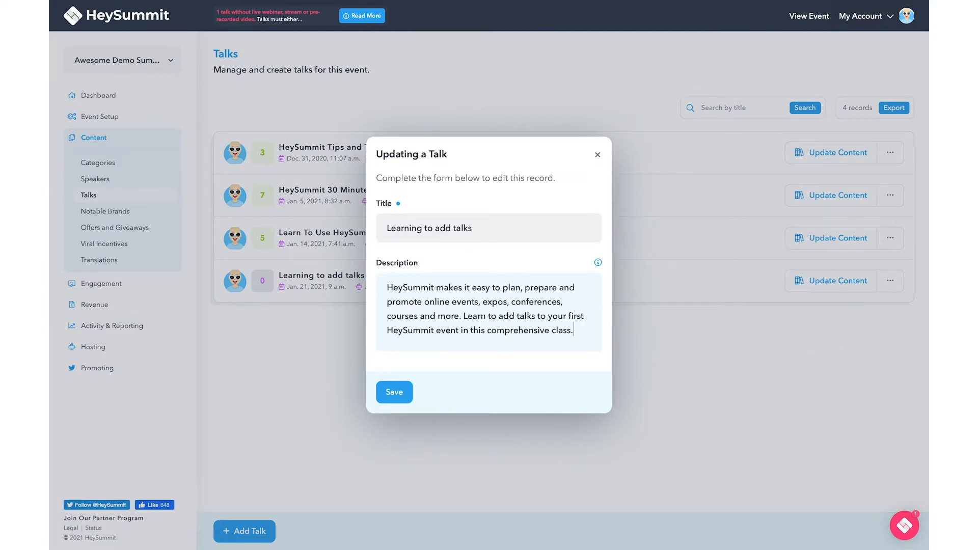
click(400, 396)
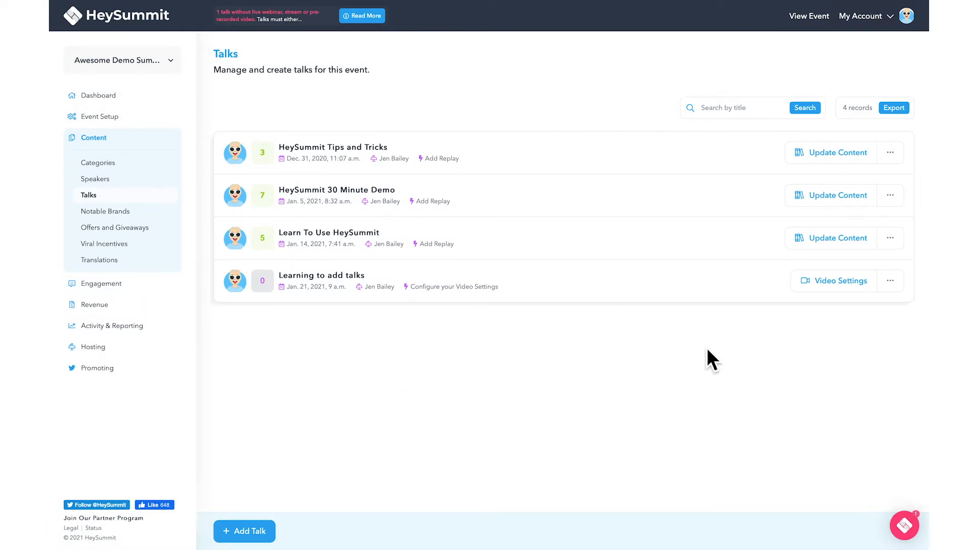
Explore the custom stream and pre-recorded video options, then choose live session delivery
click(891, 288)
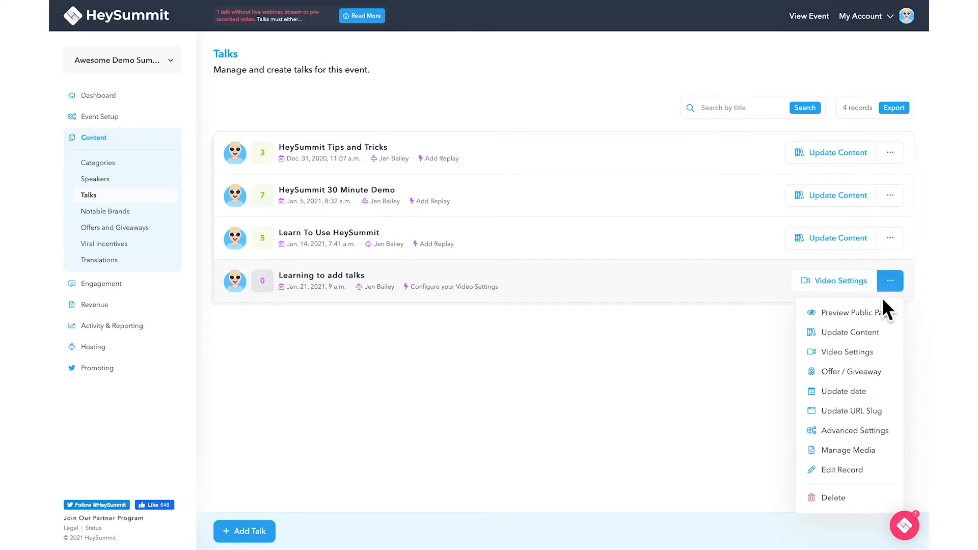
click(856, 287)
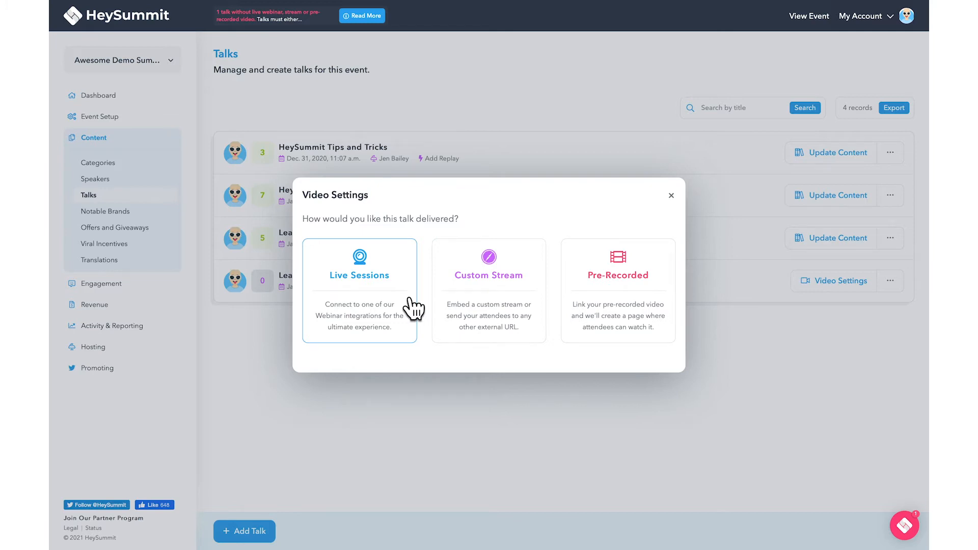
click(490, 309)
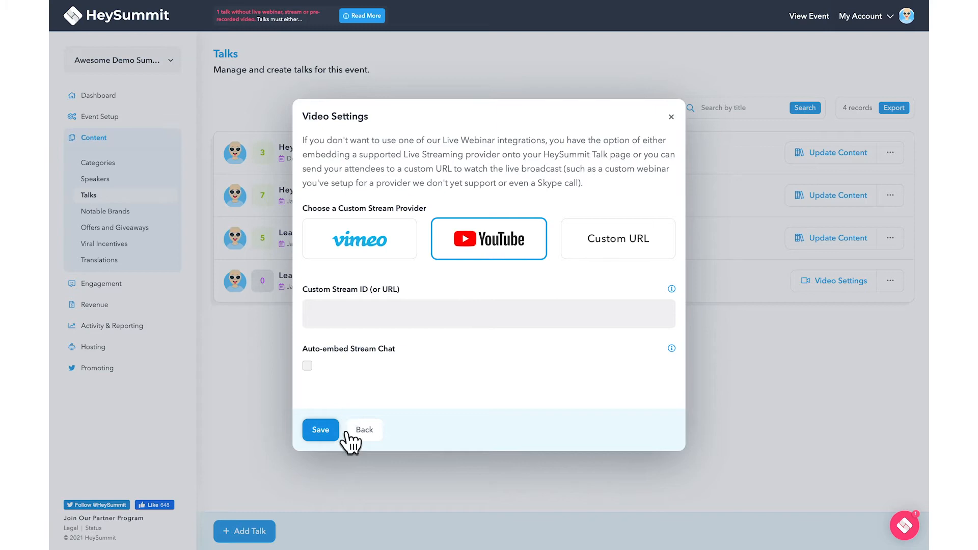
click(368, 430)
click(589, 339)
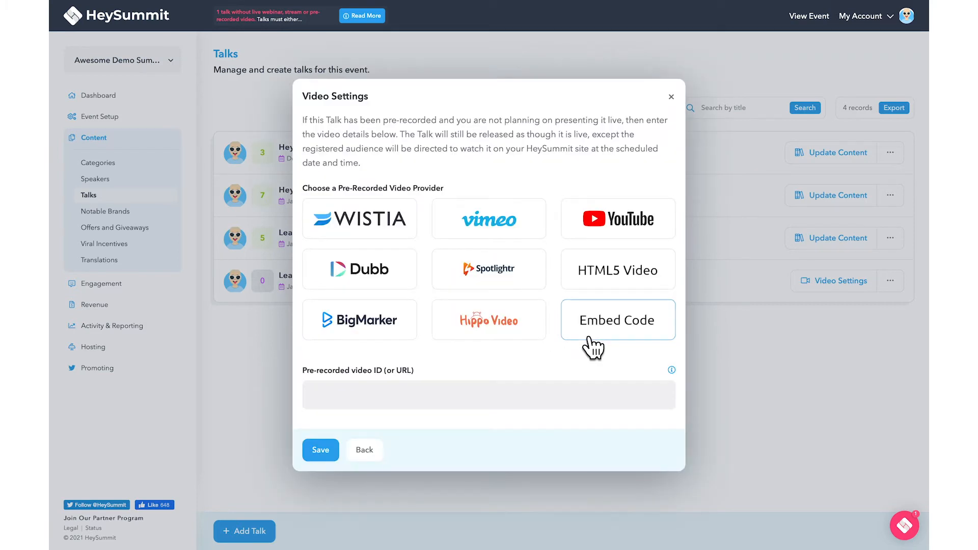
click(540, 400)
click(375, 450)
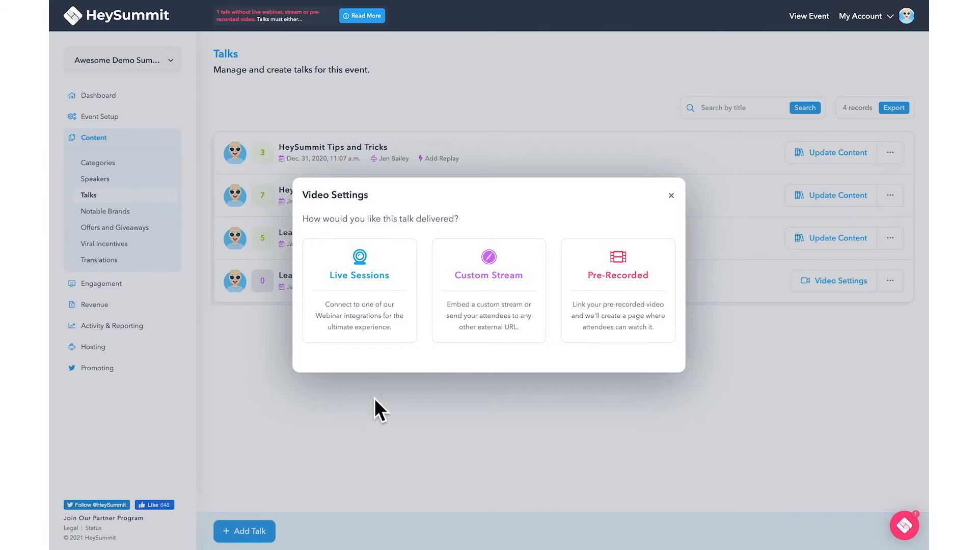
click(382, 338)
Pick Remo as the live session host and save the webinar settings
click(428, 240)
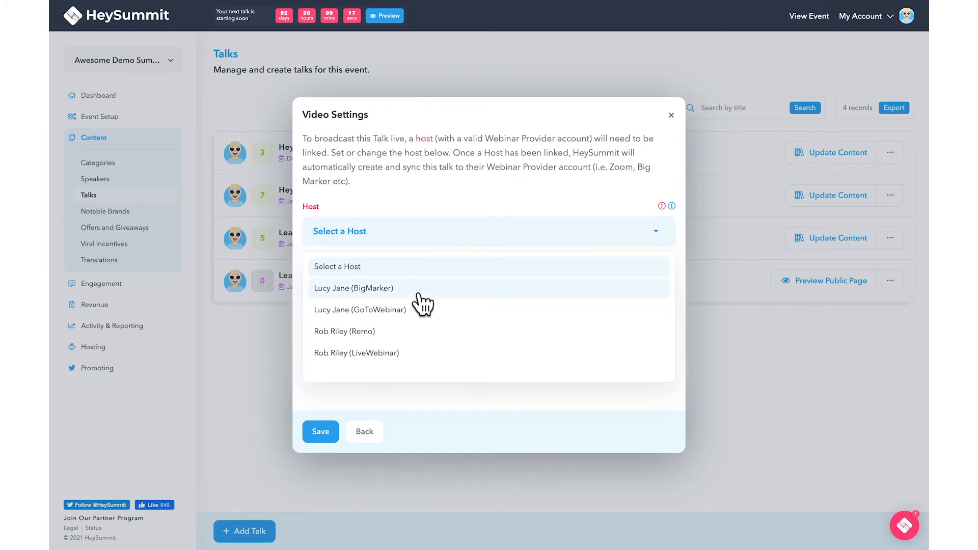
click(411, 337)
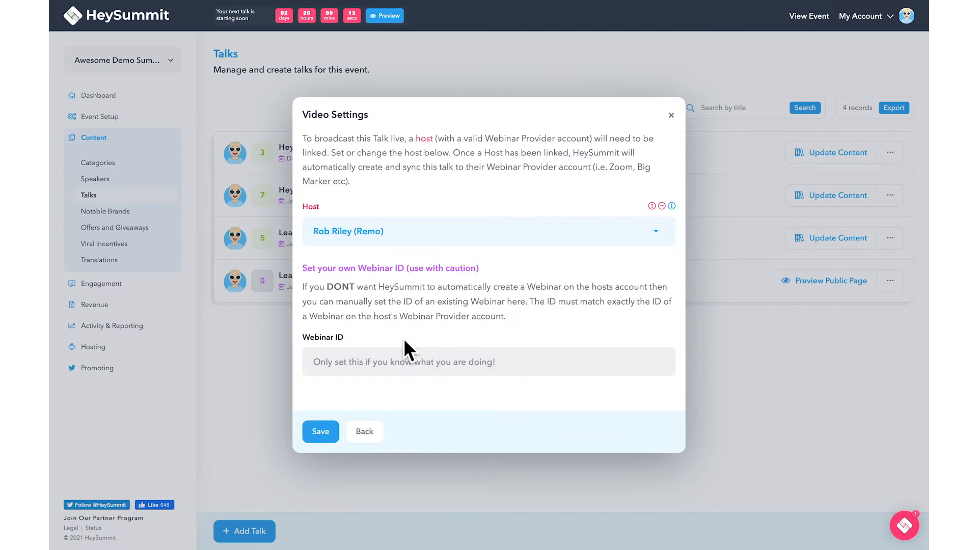
click(334, 436)
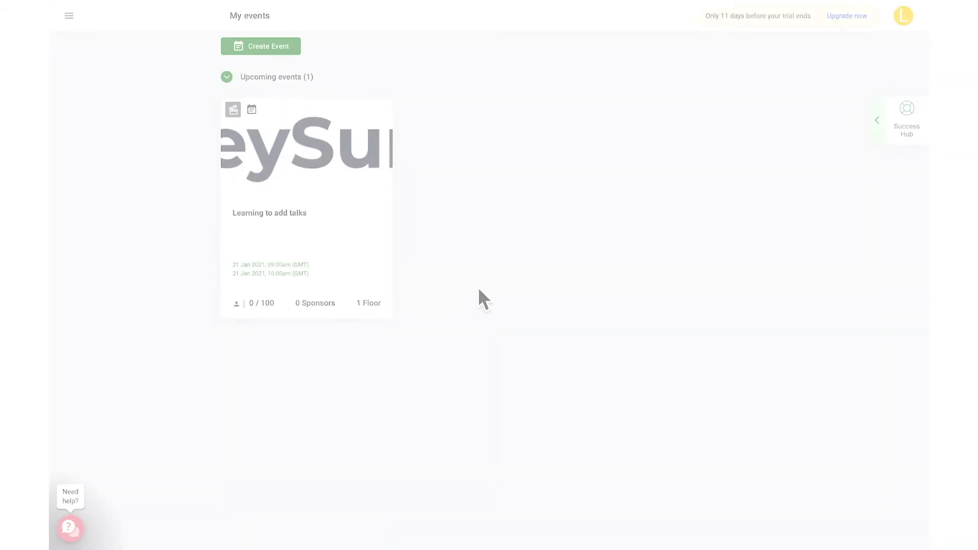
Enter the Learning to add talks event on Remo to see its floor plan
click(380, 109)
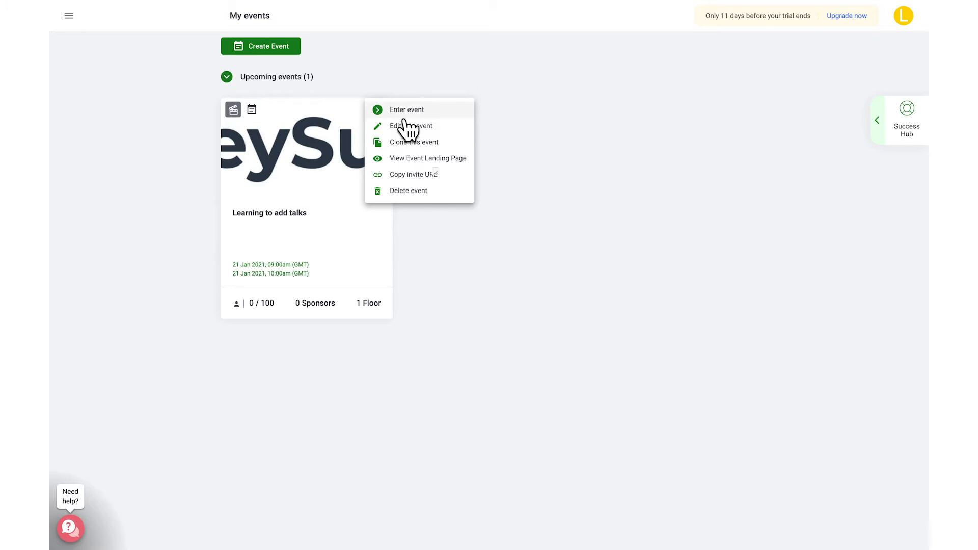
click(405, 114)
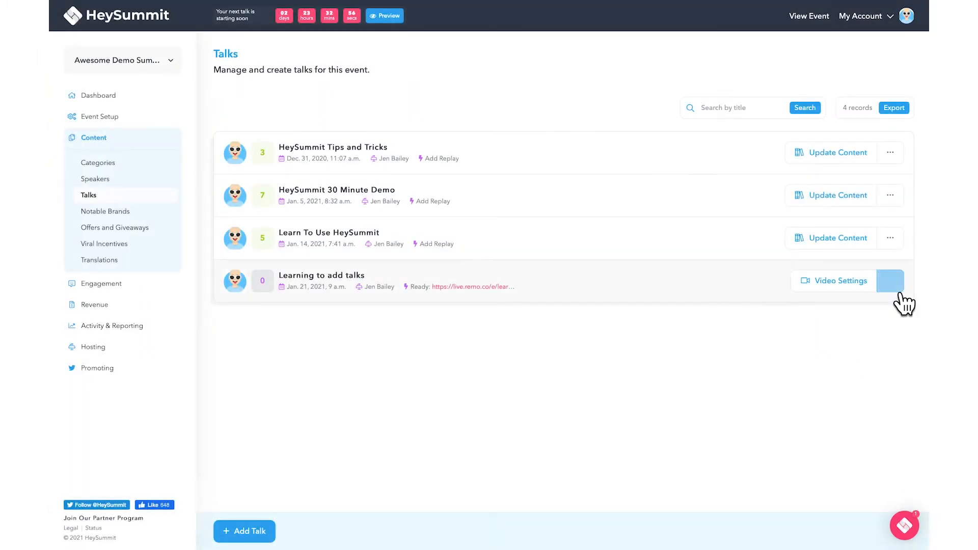
click(898, 290)
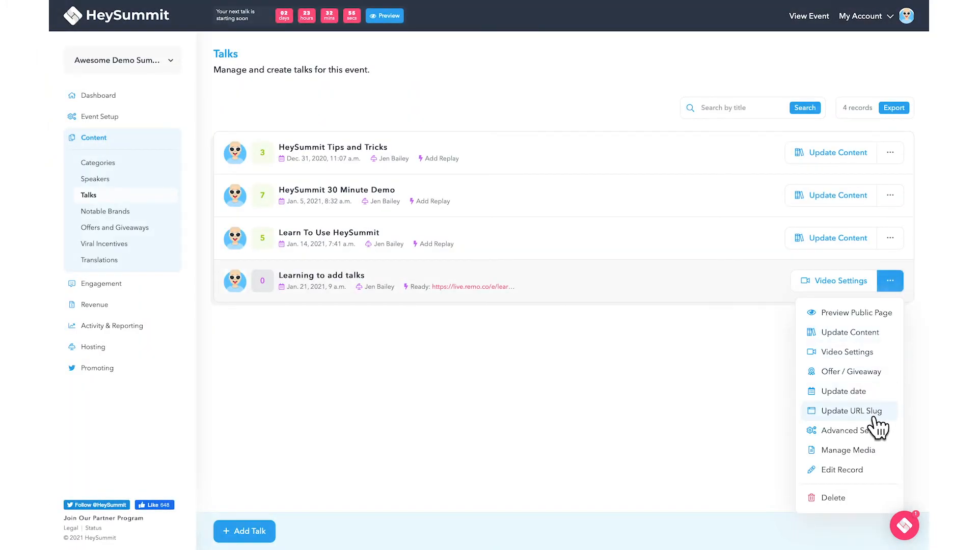
Replace the talk's URL slug with add-talks and save it
click(851, 411)
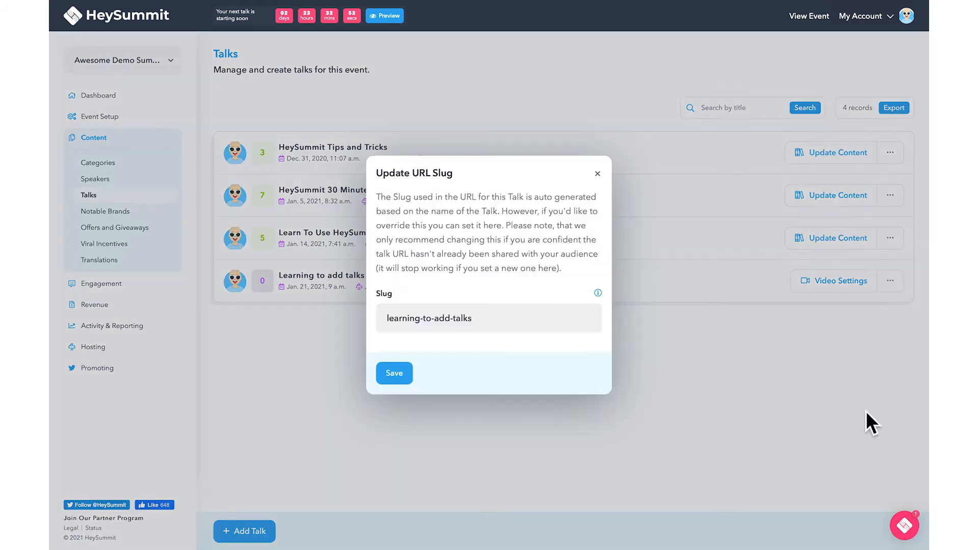
click(589, 328)
key(super+a)
text(add-talks)
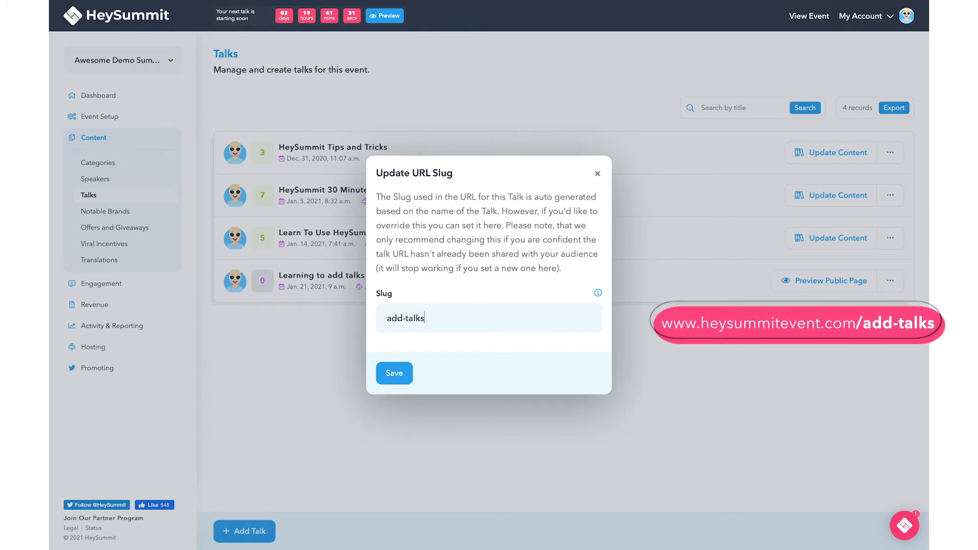
click(404, 380)
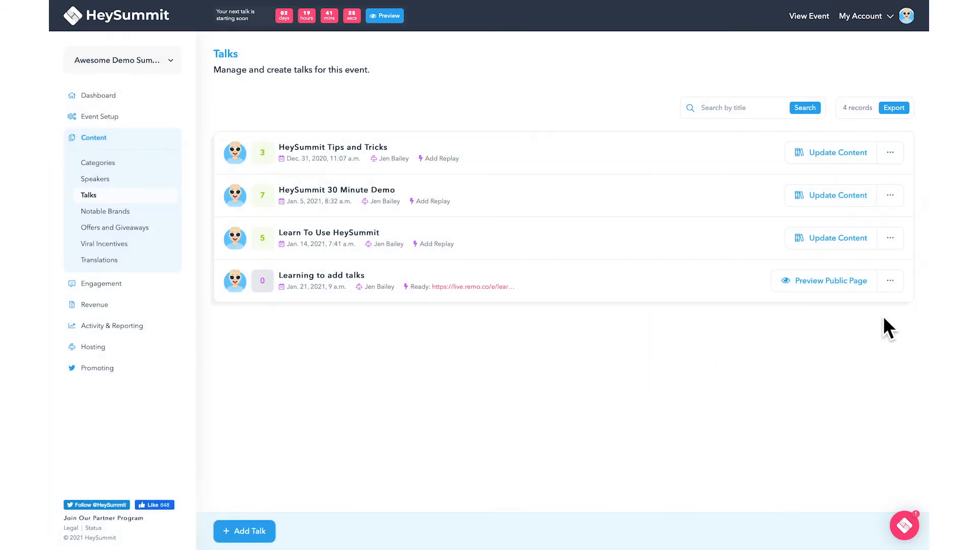
click(890, 281)
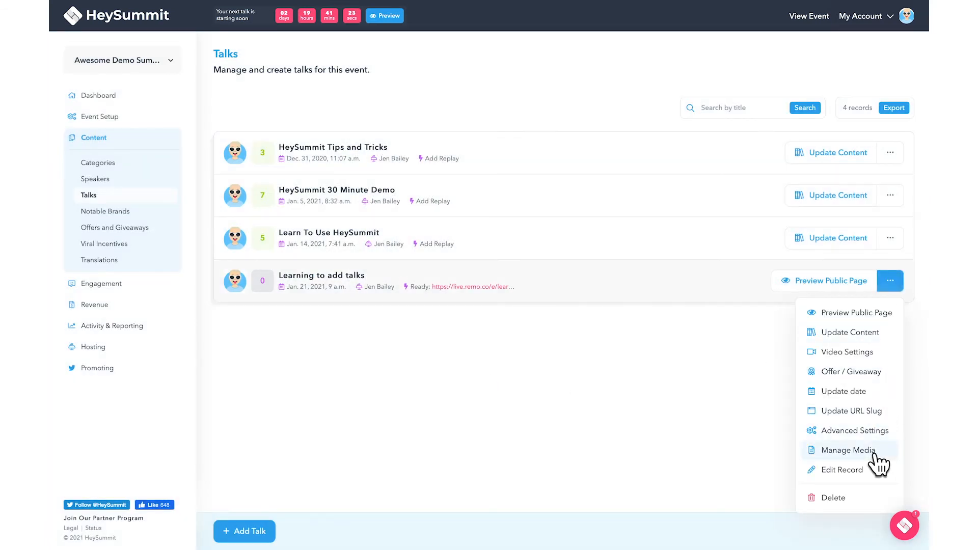
Attach the Upcoming Talks Brochure file as media, titled 'Upcoming Talks By' plus the speaker's name
click(874, 452)
click(559, 330)
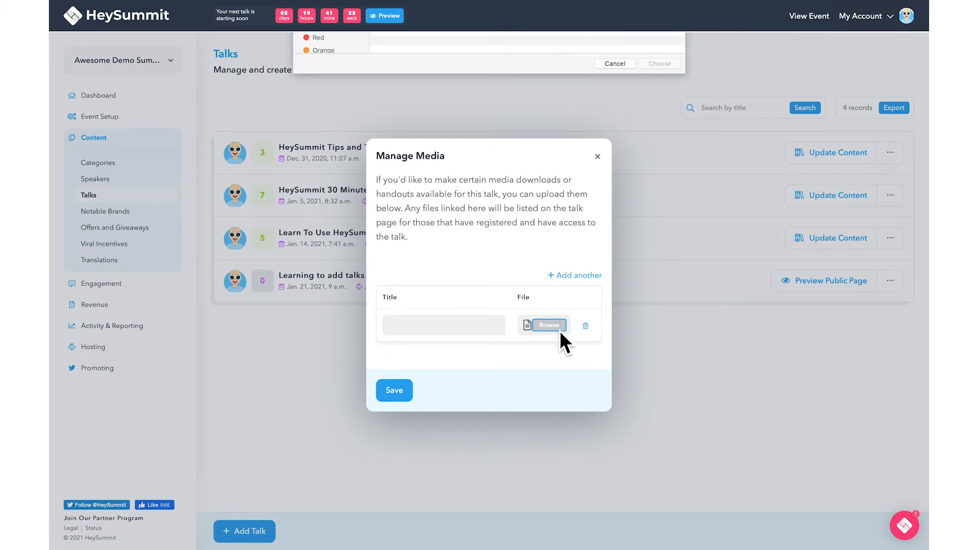
double_click(439, 74)
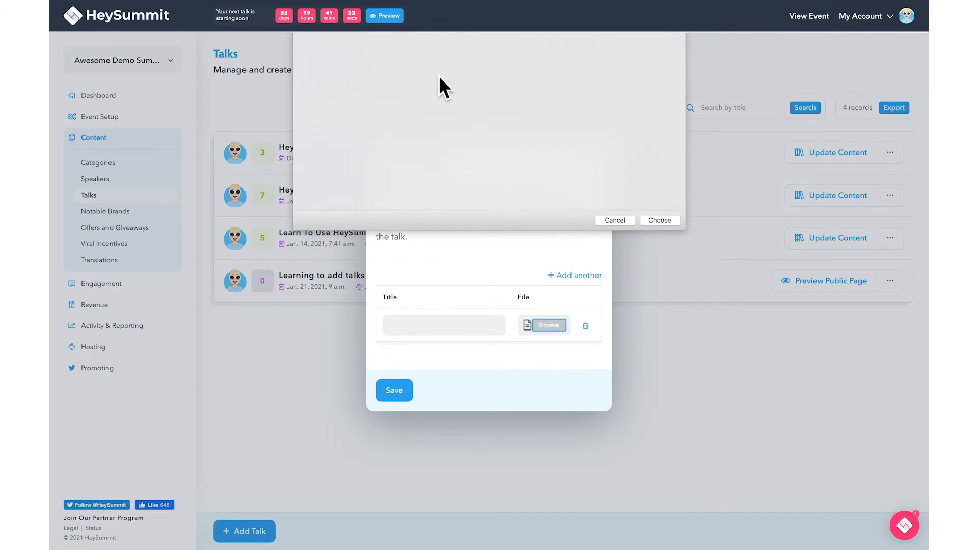
click(446, 330)
text(Upcoming Talks By Jen)
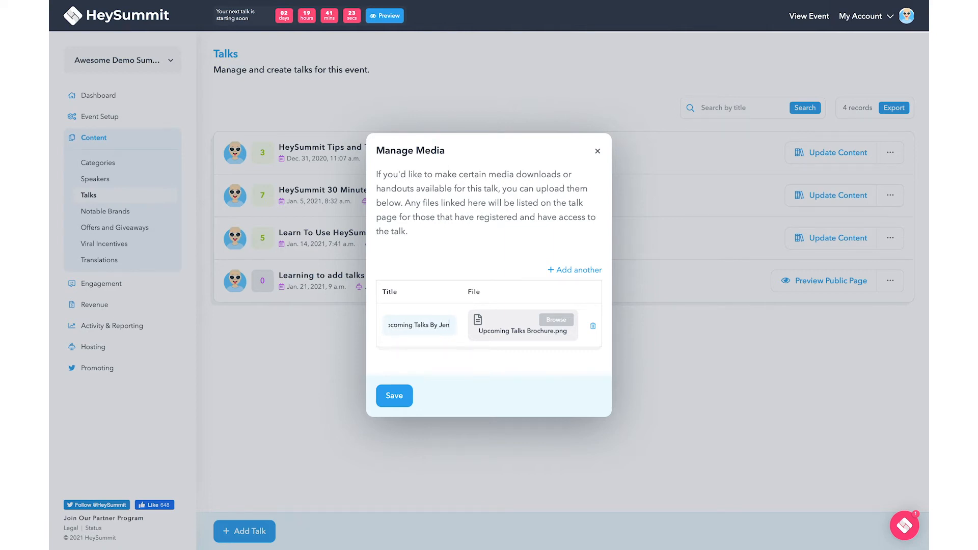
Add the Adding Talks Step-By-Step Doc titled 'Adding Talks Help' and save both items
click(577, 270)
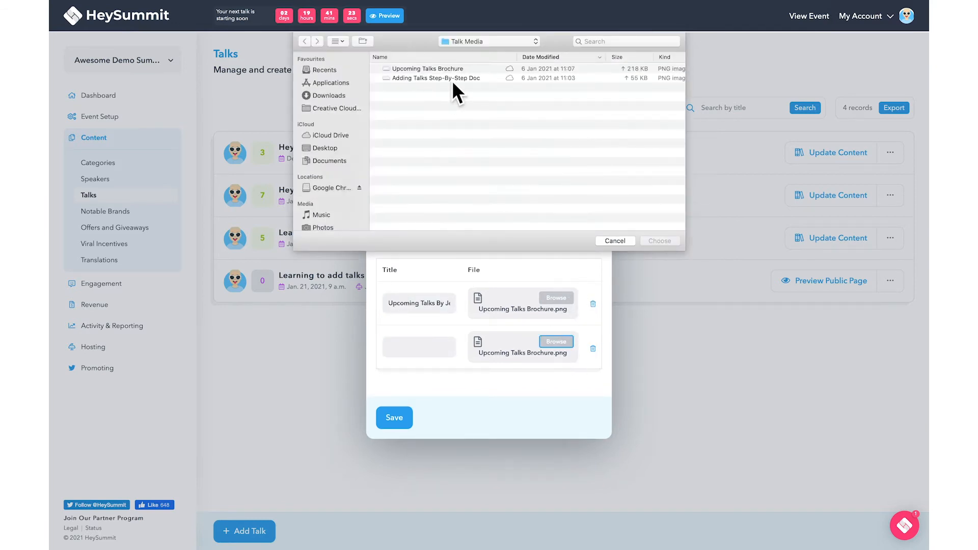
double_click(451, 79)
click(427, 353)
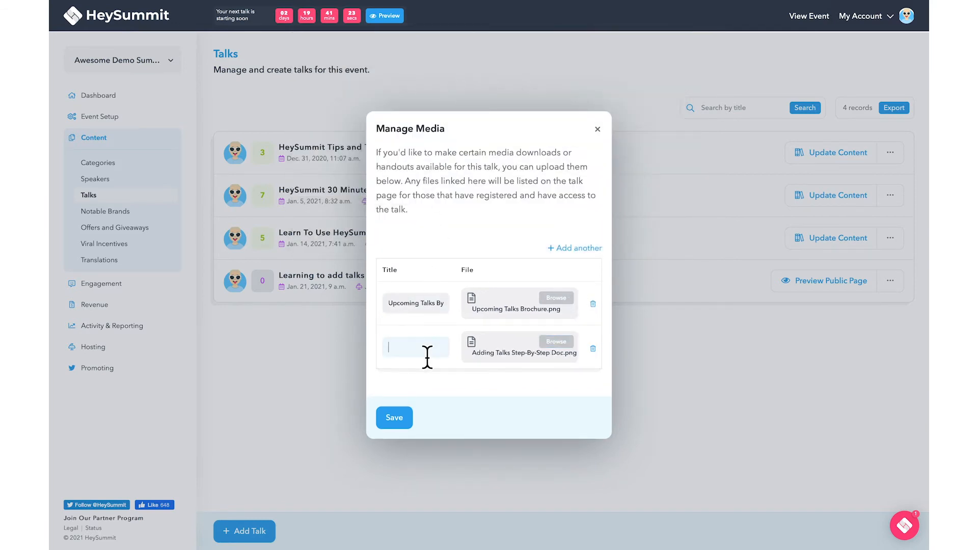
text(Adding Talks He)
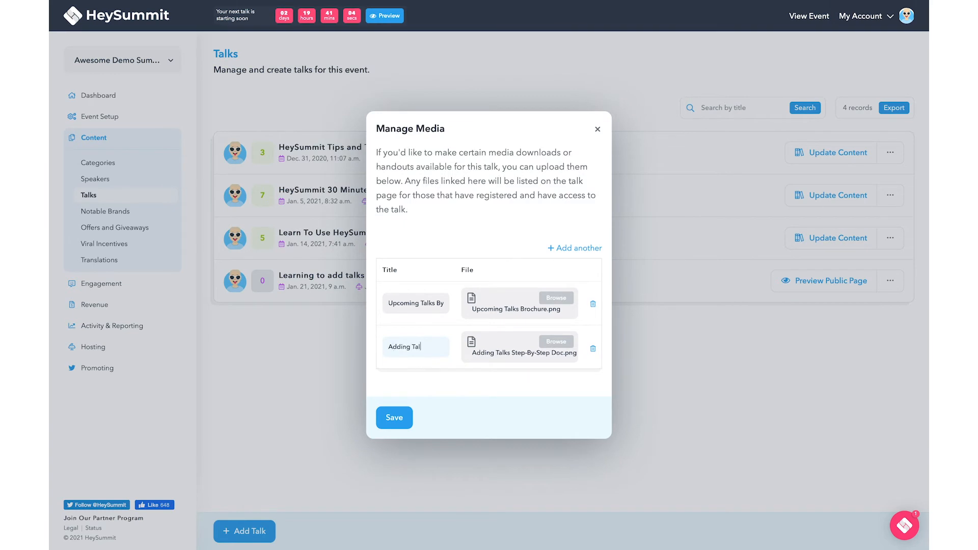
text(lp)
click(407, 425)
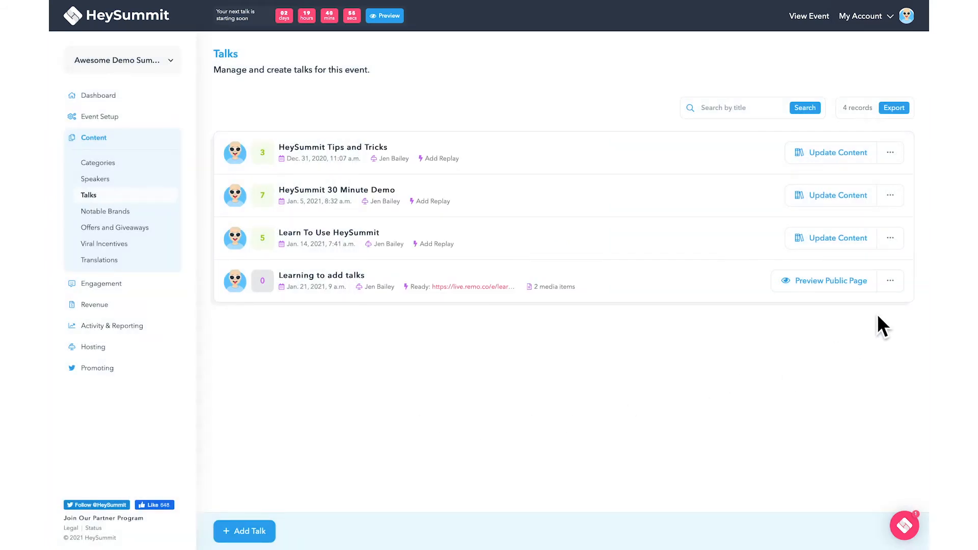
click(889, 281)
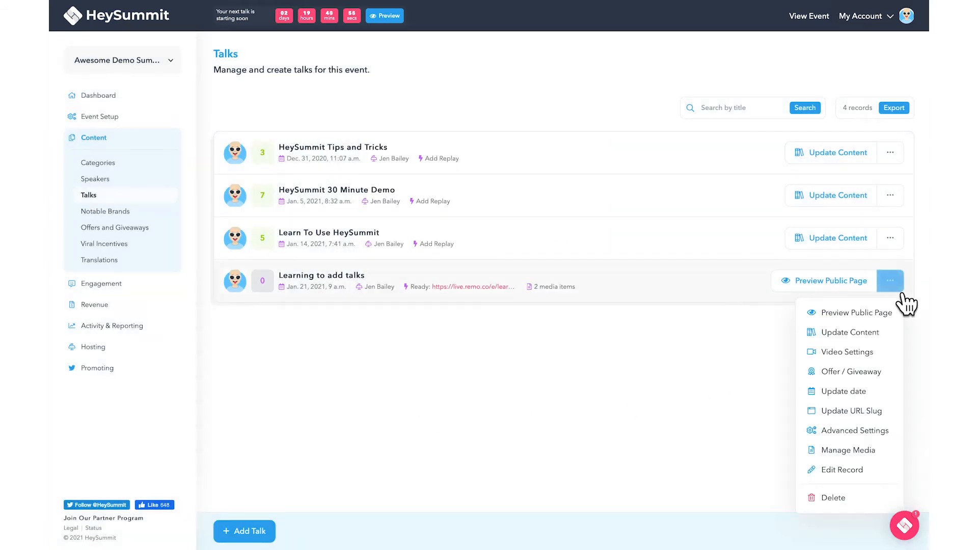
Describe the giveaway as 2 signed hardcopies of the speaker's latest bestseller, quantity 2
click(869, 374)
click(599, 196)
text(2 x signed )
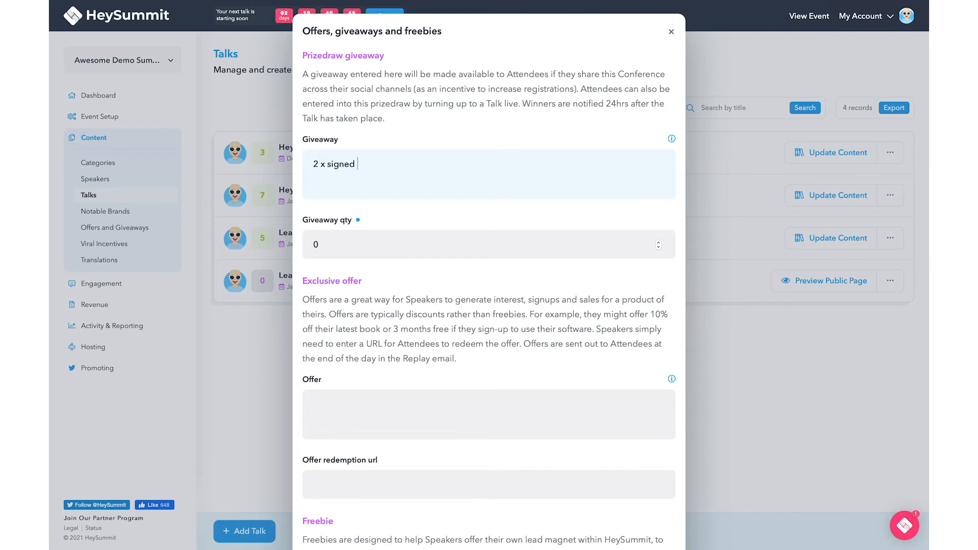
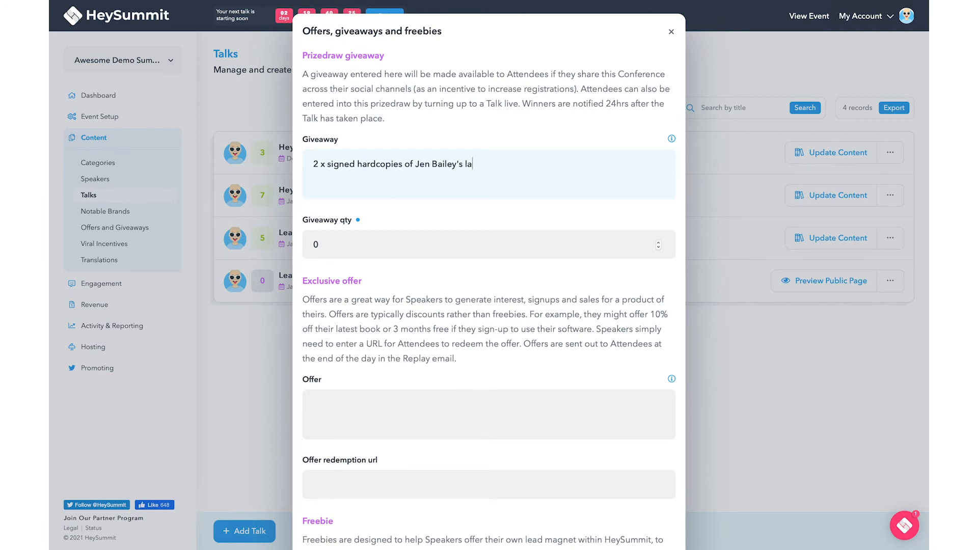
text(test bestseller 'How to make your first million with online events')
click(575, 248)
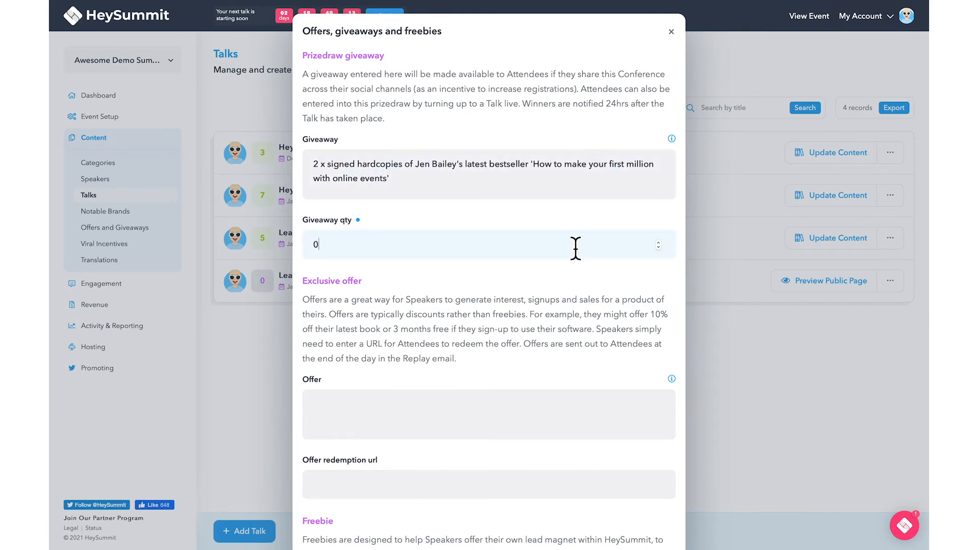
key(BackSpace)
text(2)
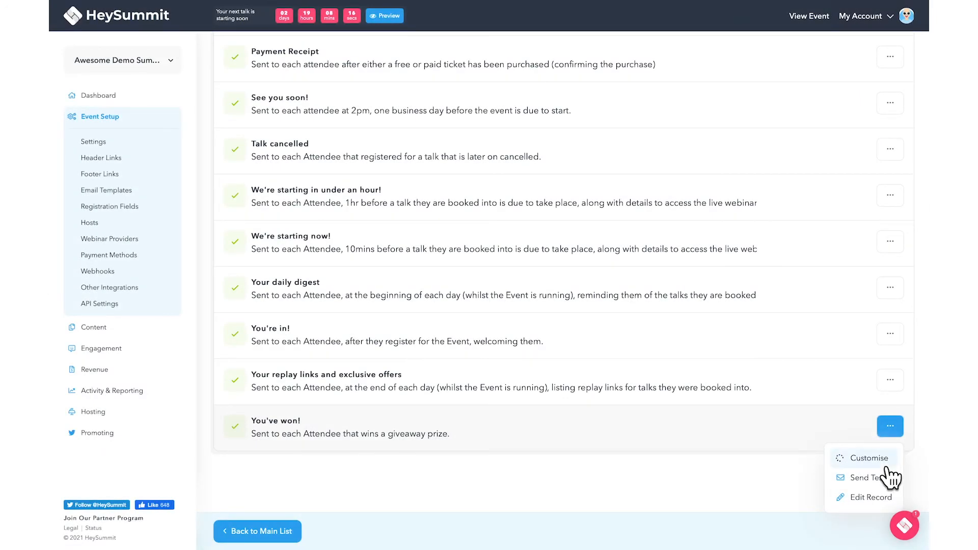
Open the You've won! email template and scroll through the winner message preview
click(883, 462)
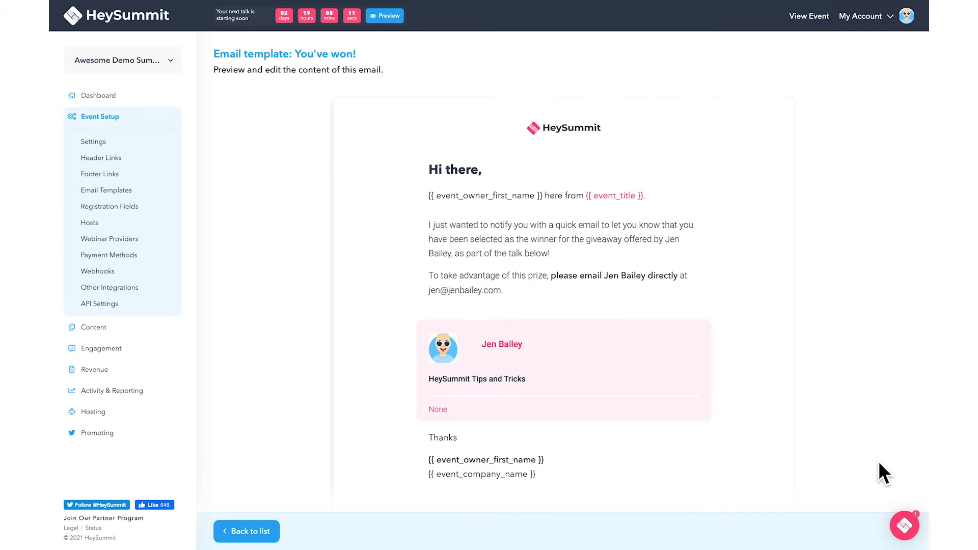
scroll(879, 464, down, 1)
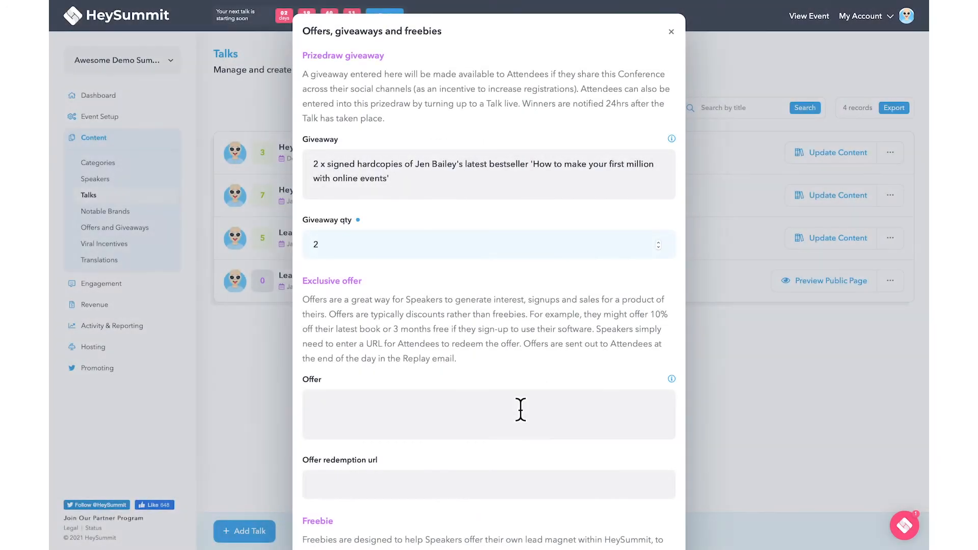
Enter the exclusive offer of 10% off the speaker's bestselling book, with its redeem-offer URL
click(520, 408)
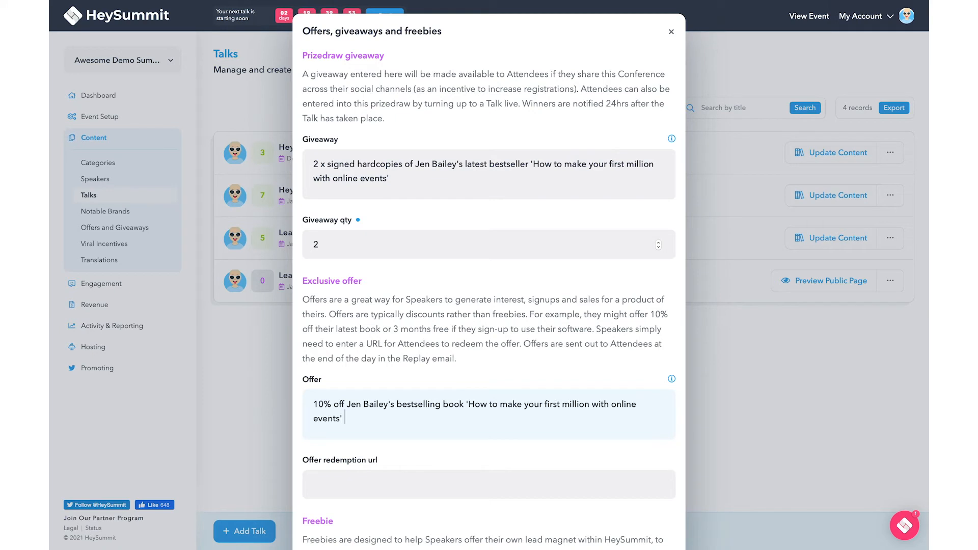
text(with FREE shipping)
click(494, 486)
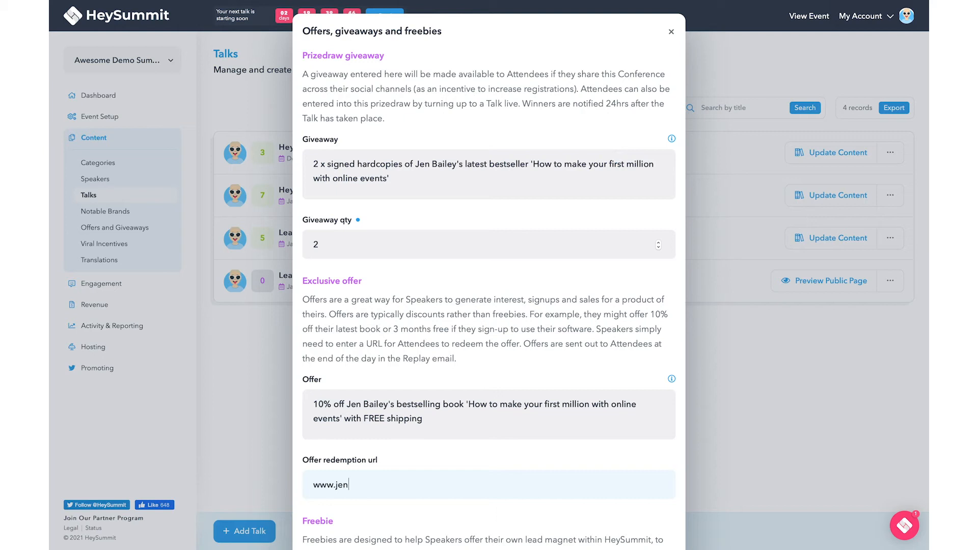
Add the free downloadable chapter freebie with title, pasted description and download-chapter link, then save
scroll(489, 275, down, 4)
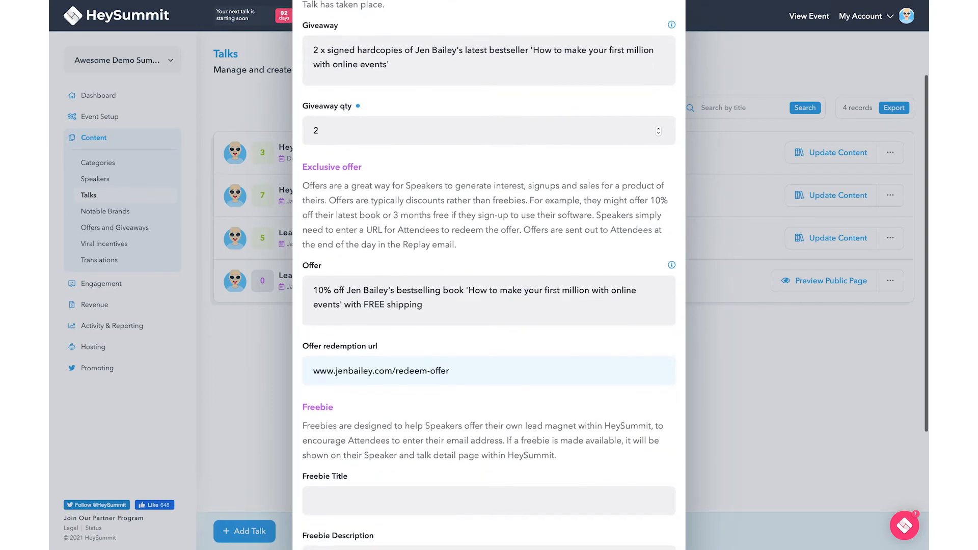
scroll(506, 399, down, 1)
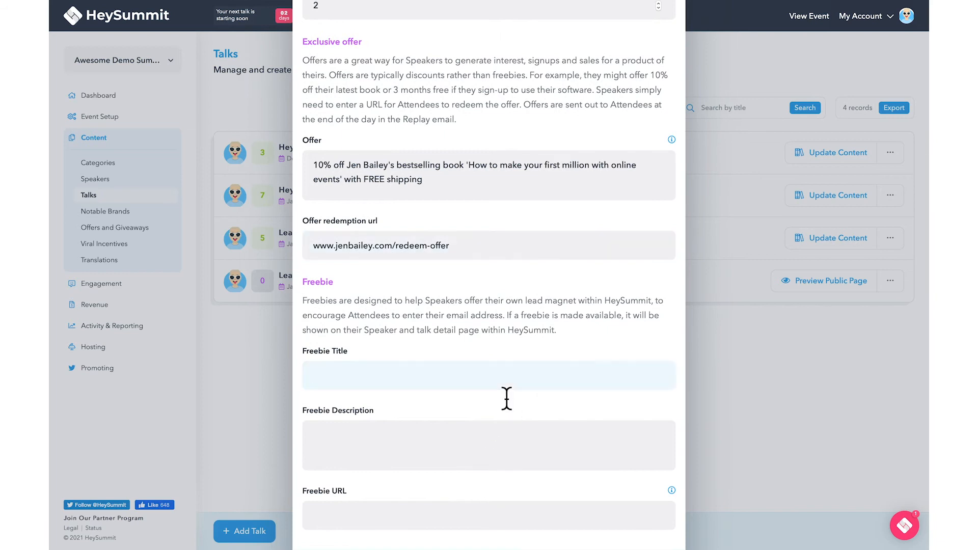
text(FREE downloadable chap)
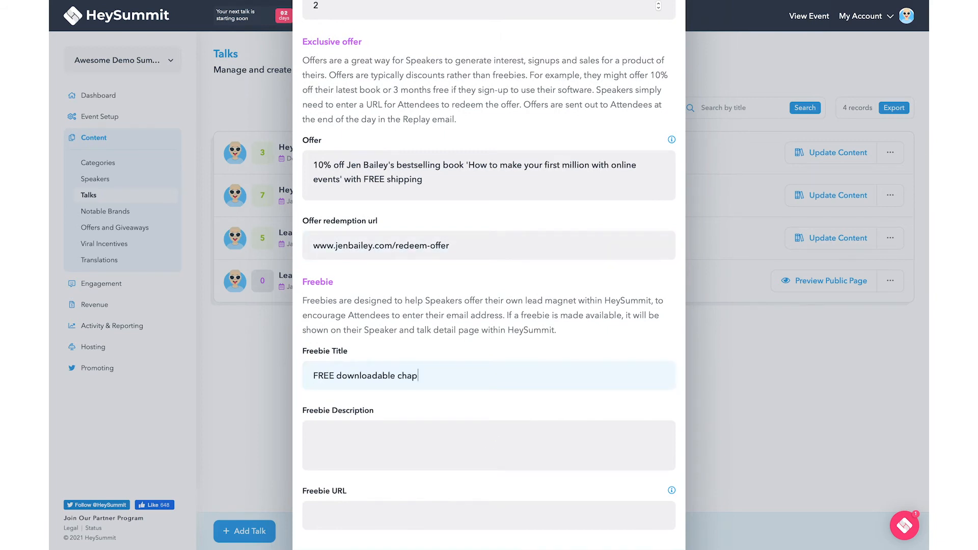
text(ter from 'How to make your first million with online even)
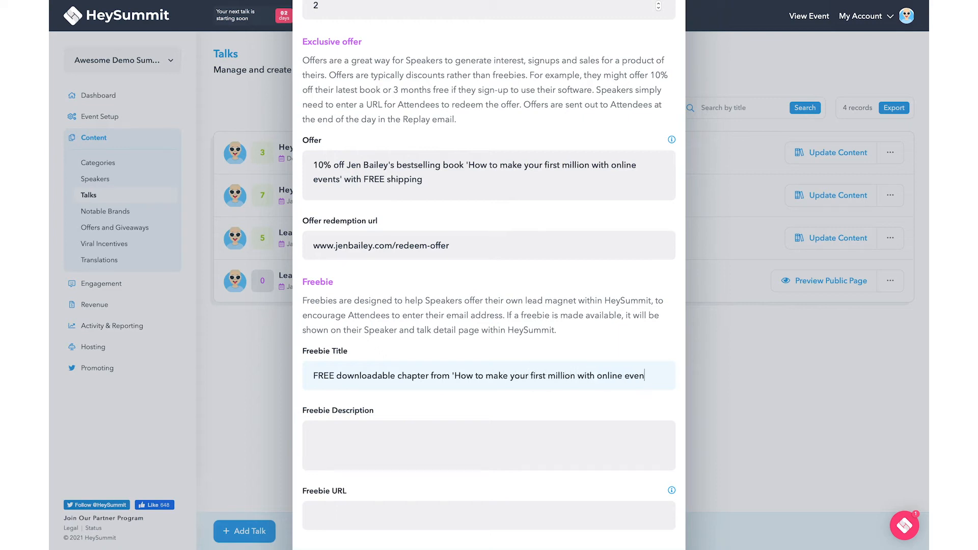
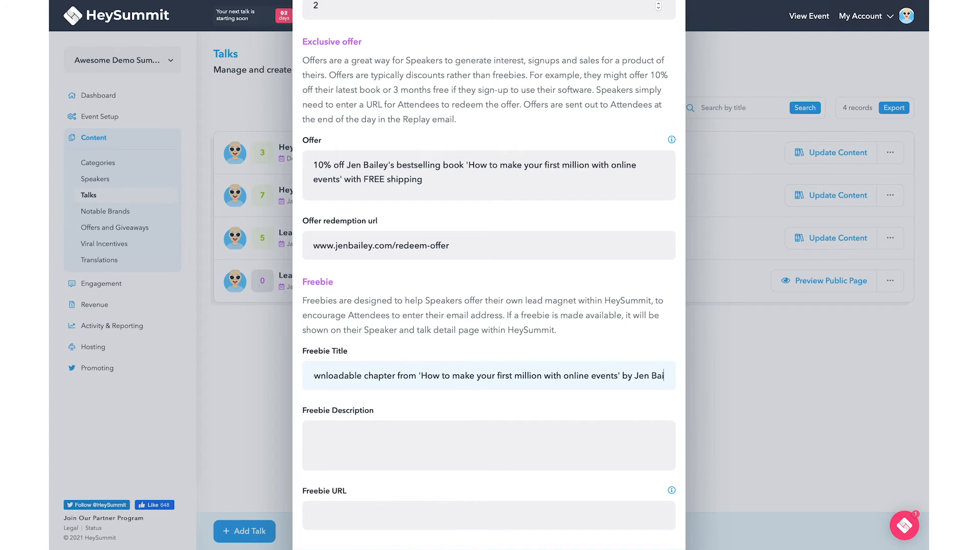
click(469, 442)
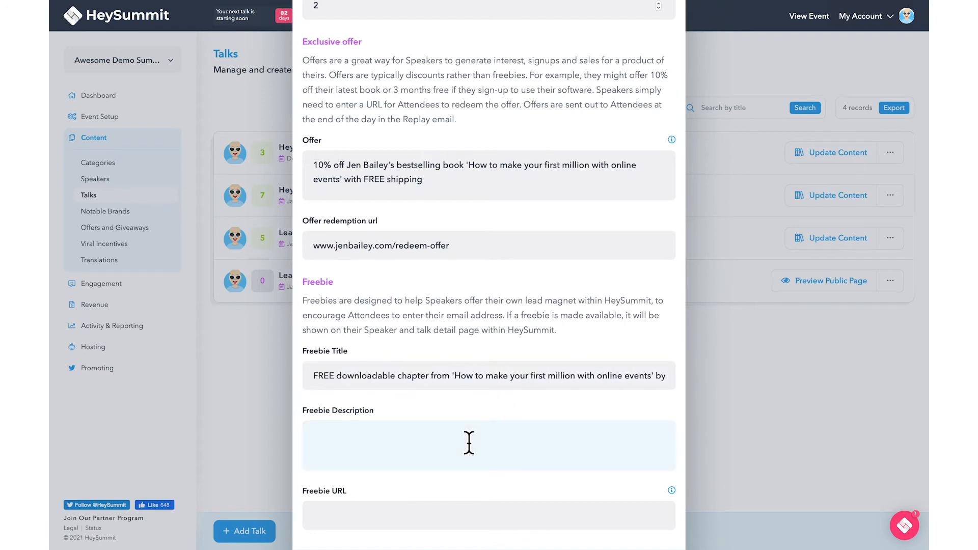
scroll(468, 442, down, 2)
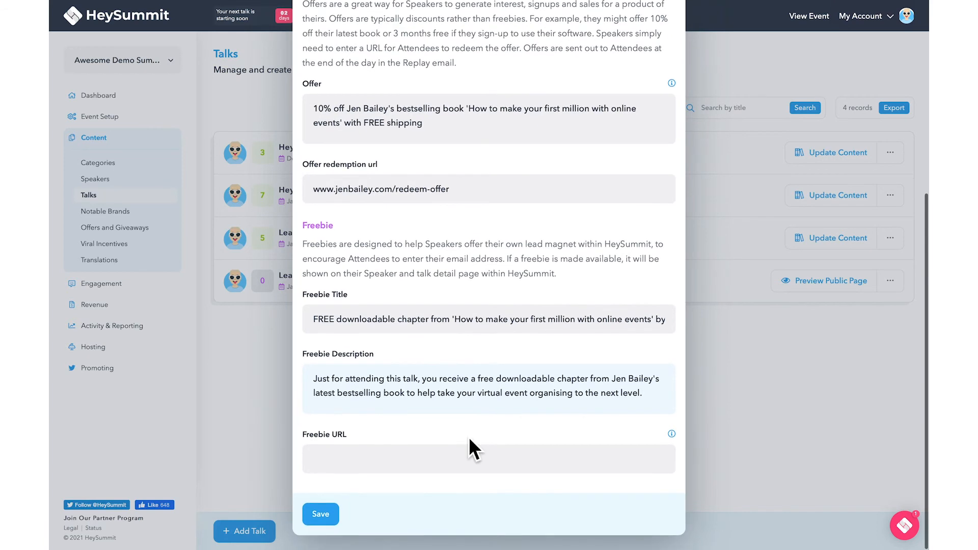
click(467, 458)
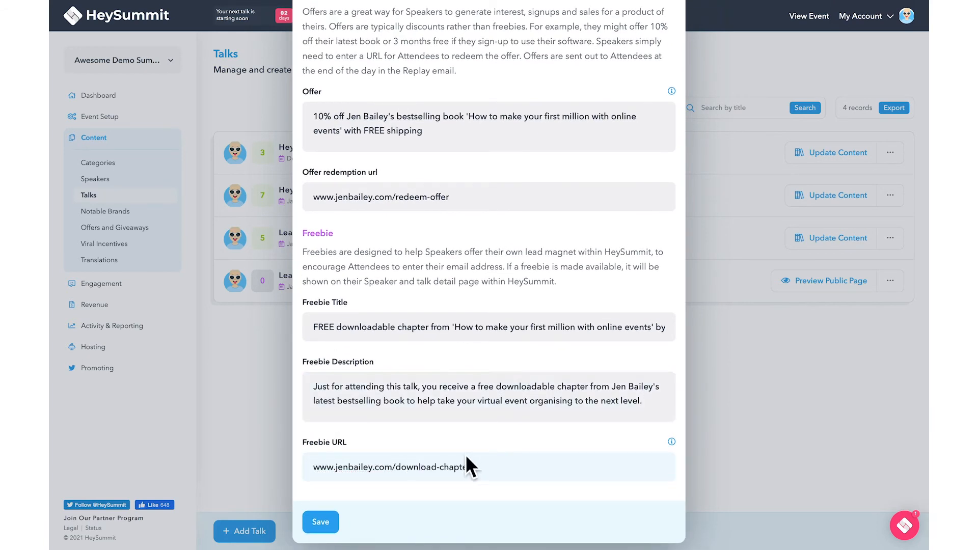
click(336, 526)
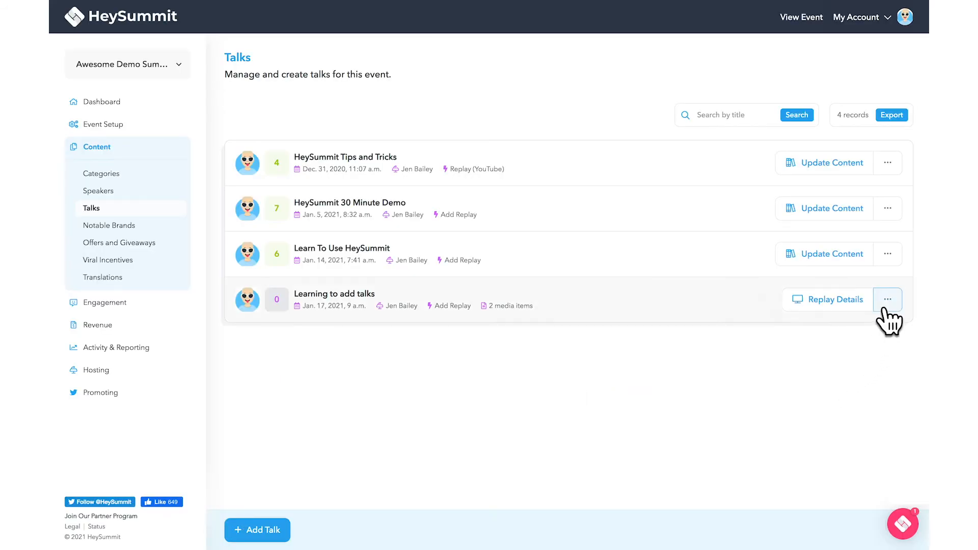
Open the actions menu for the Learning to add talks talk in the Talks list
click(887, 304)
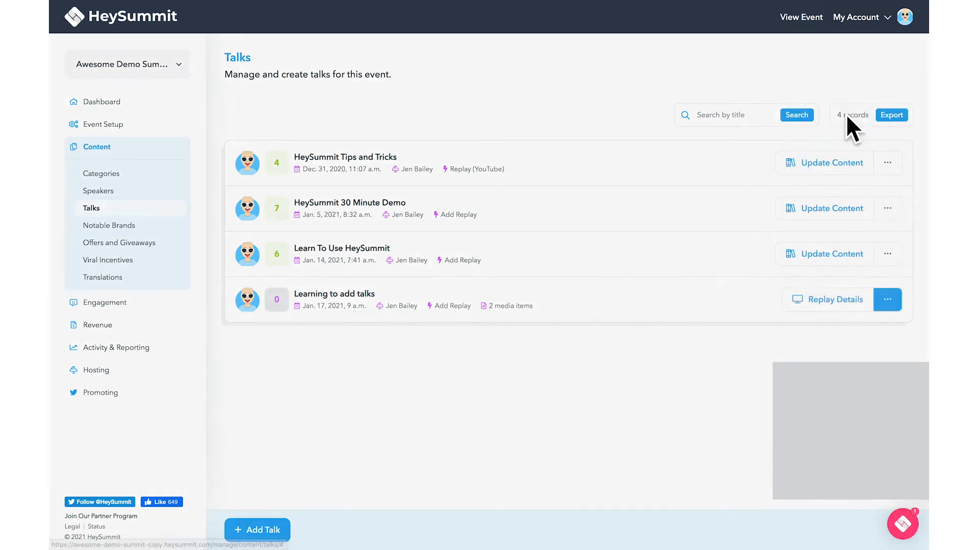
Set a YouTube replay with the pasted video ID, marked active with replays enabled, and save
click(845, 116)
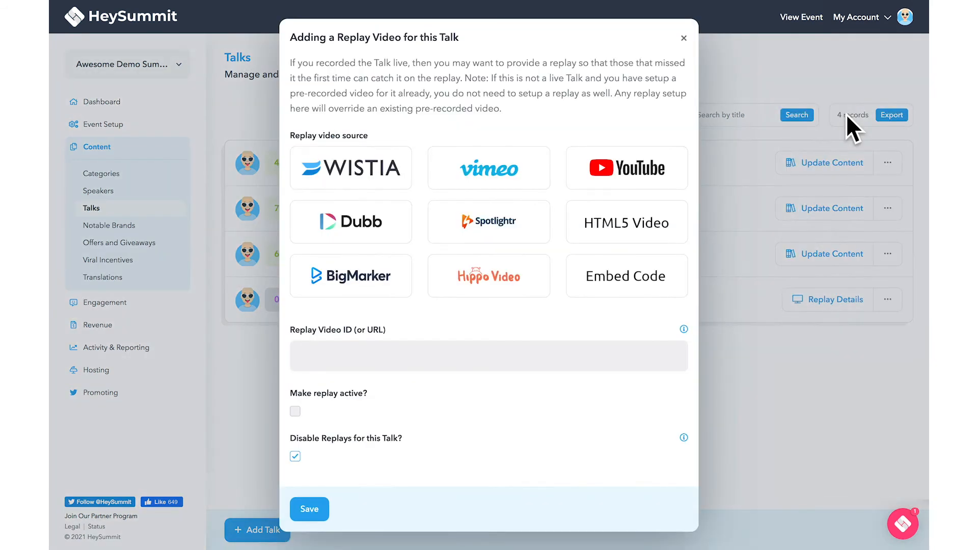
click(679, 182)
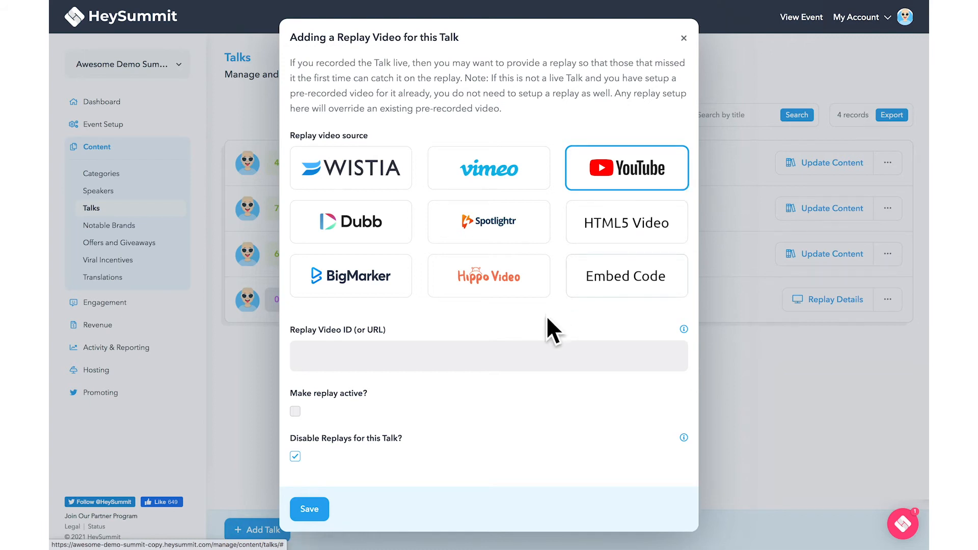
click(521, 349)
text(778J1VNjKN0&t=157s)
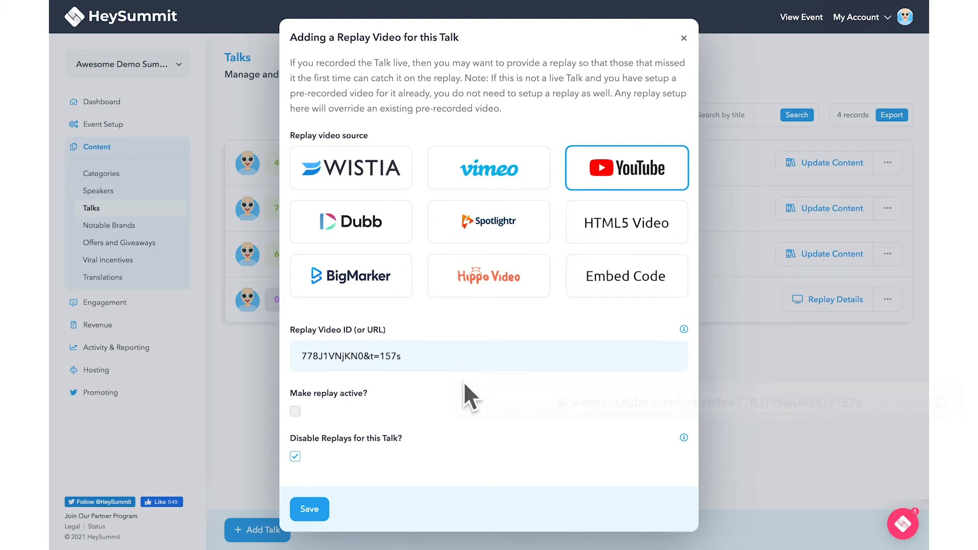
click(295, 411)
click(295, 455)
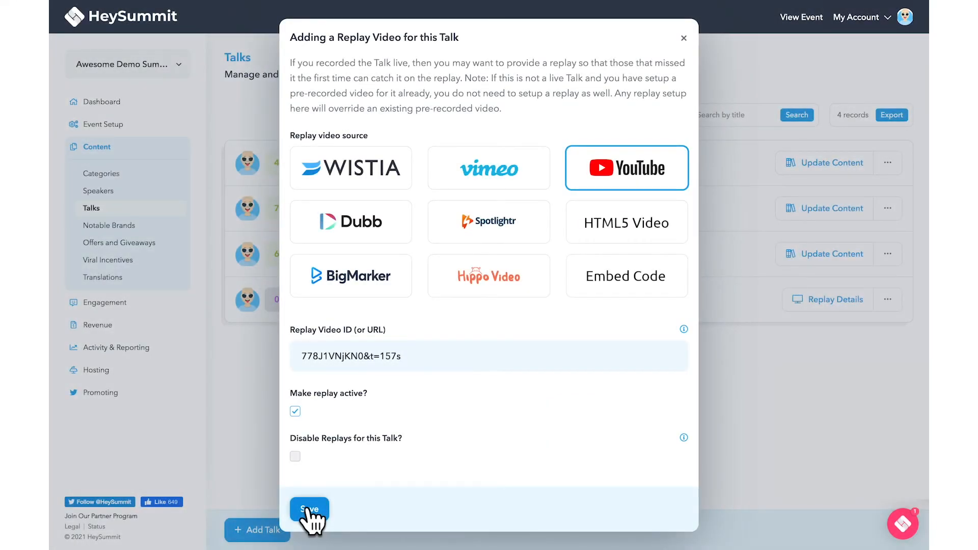
click(307, 509)
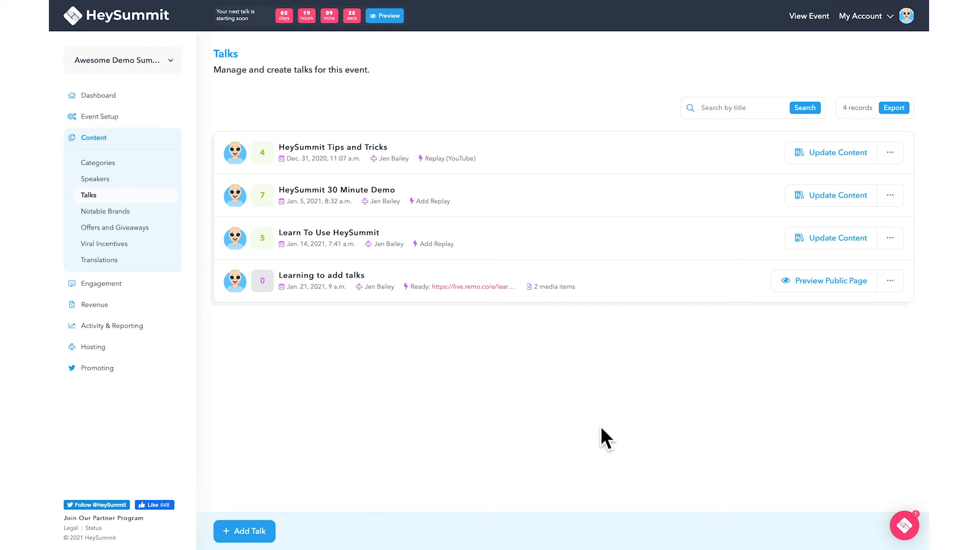
In the talk's Advanced Settings, tick Mark as VIP and Notify existing attendees, then save
click(890, 282)
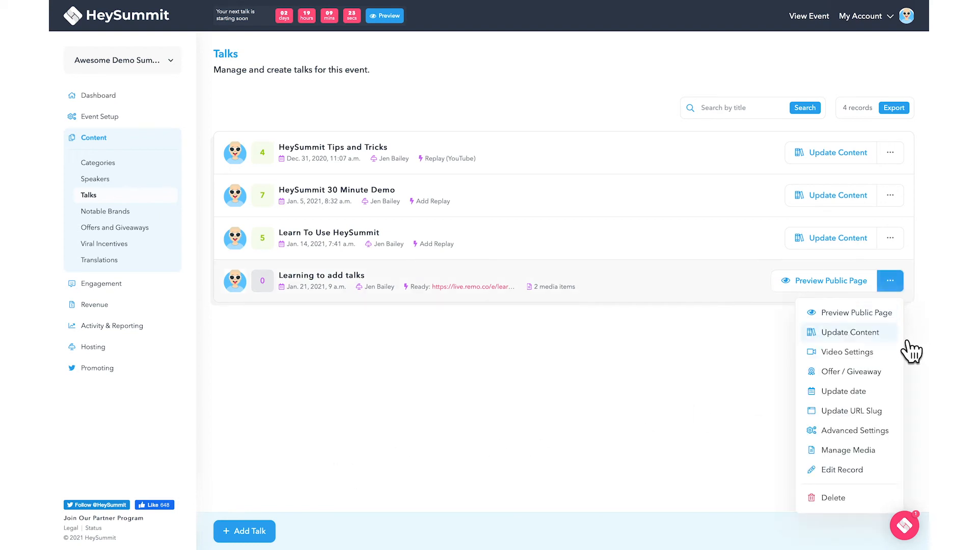
click(889, 430)
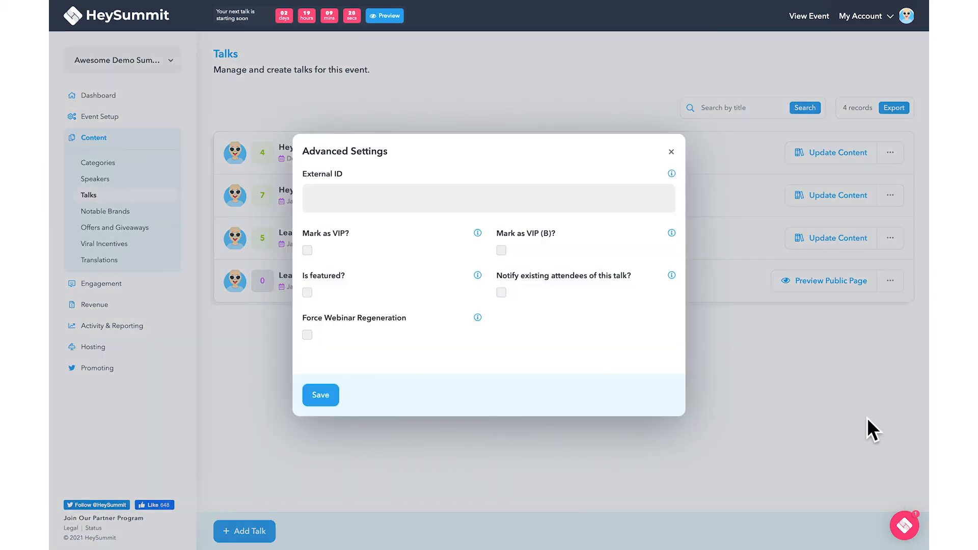
click(660, 203)
click(321, 256)
click(501, 293)
click(340, 406)
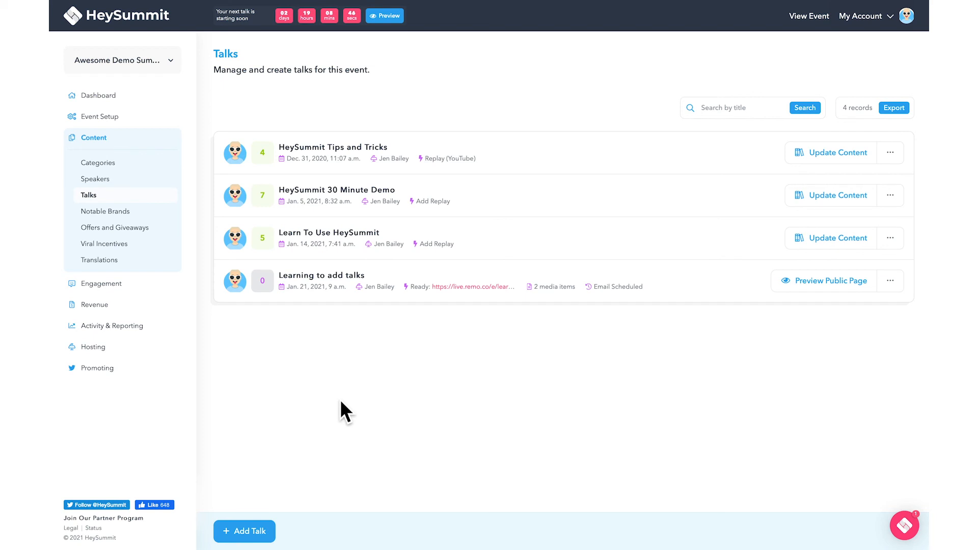
Preview the talk's public page and scroll through its giveaway, freebie and countdown
click(805, 285)
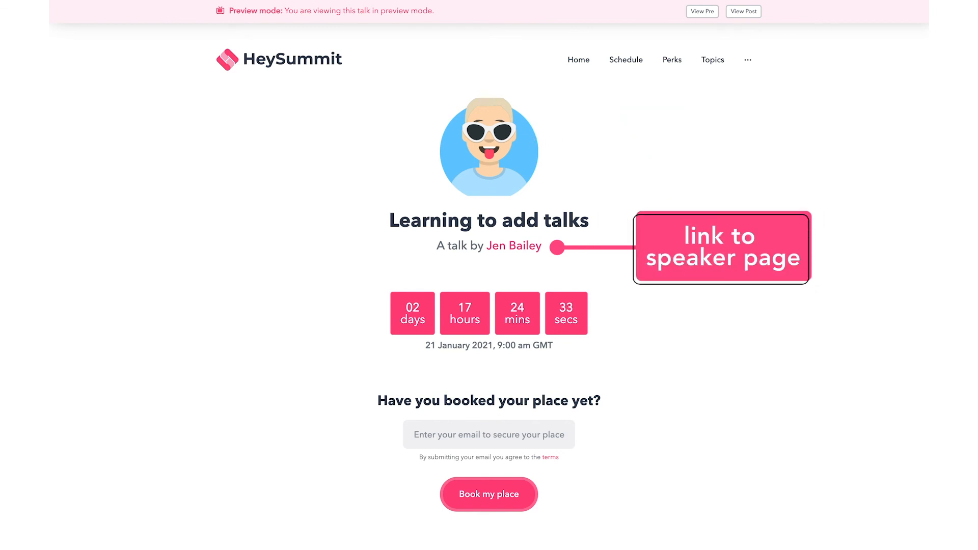
scroll(489, 280, down, 3)
scroll(489, 280, down, 6)
scroll(489, 280, down, 3)
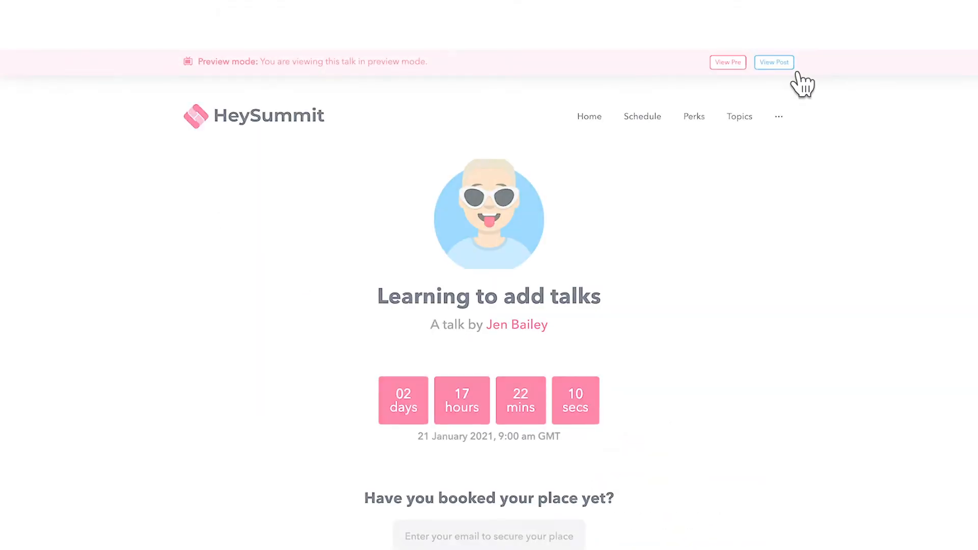
Switch the preview to View Post and scroll down to the Comments section
click(794, 70)
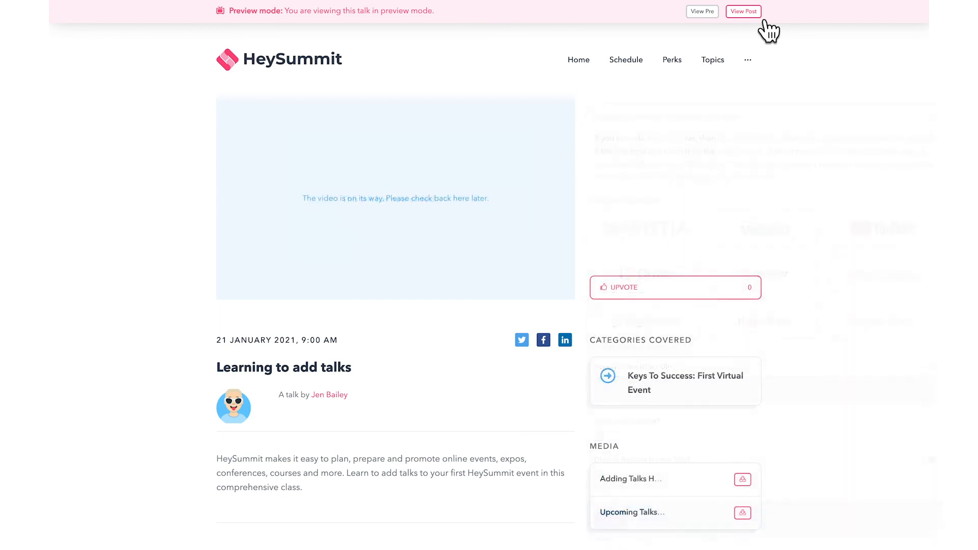
scroll(896, 168, down, 2)
scroll(898, 162, down, 5)
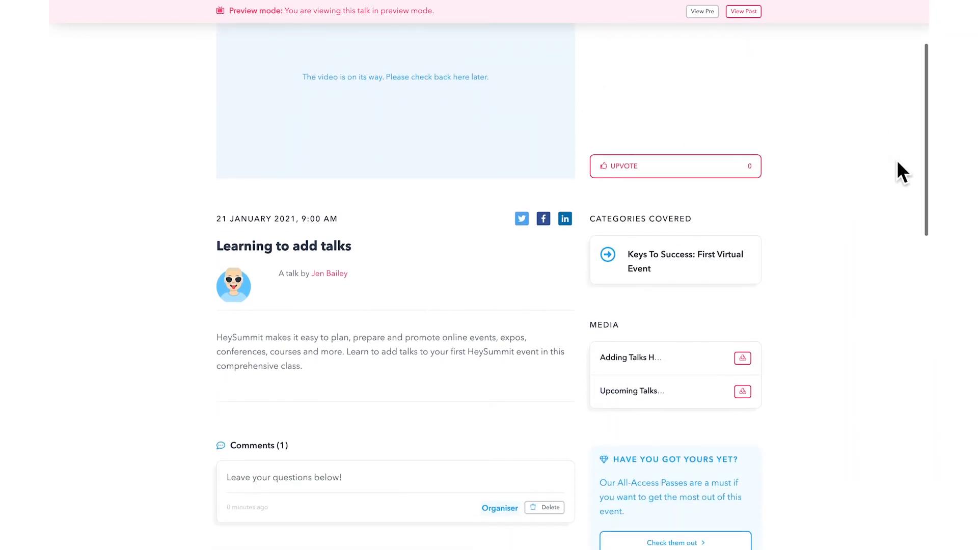
scroll(898, 162, down, 3)
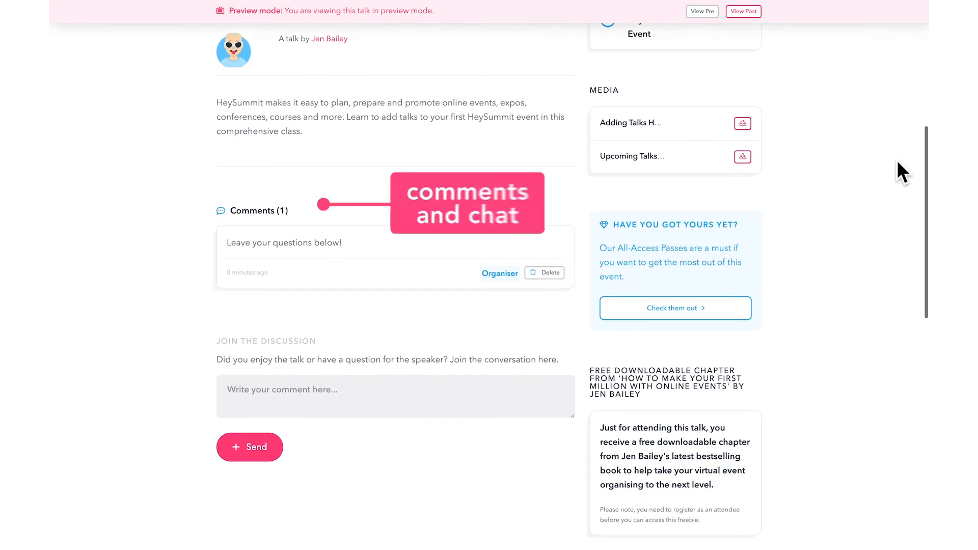
scroll(897, 162, up, 2)
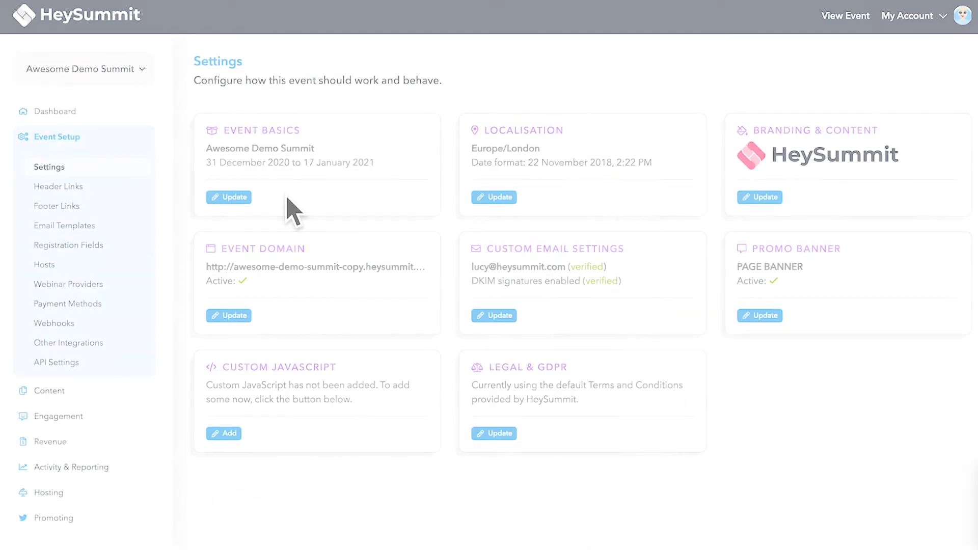
Open the Event Basics settings and untick Enable comments on talks?
click(249, 198)
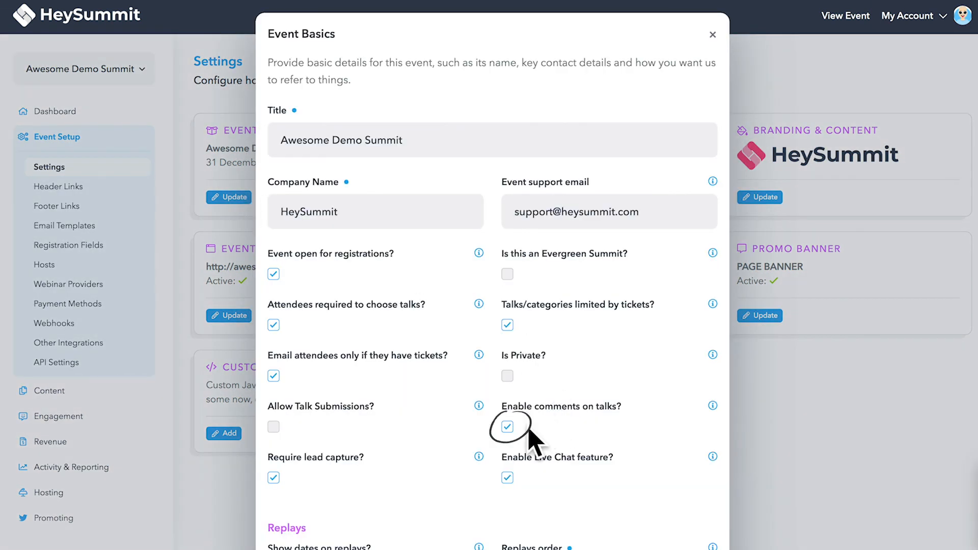
click(509, 428)
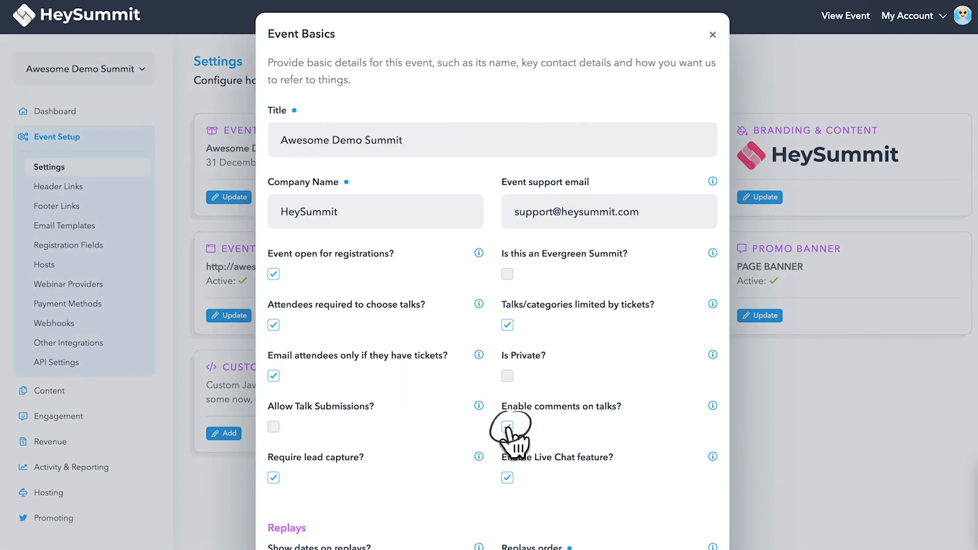